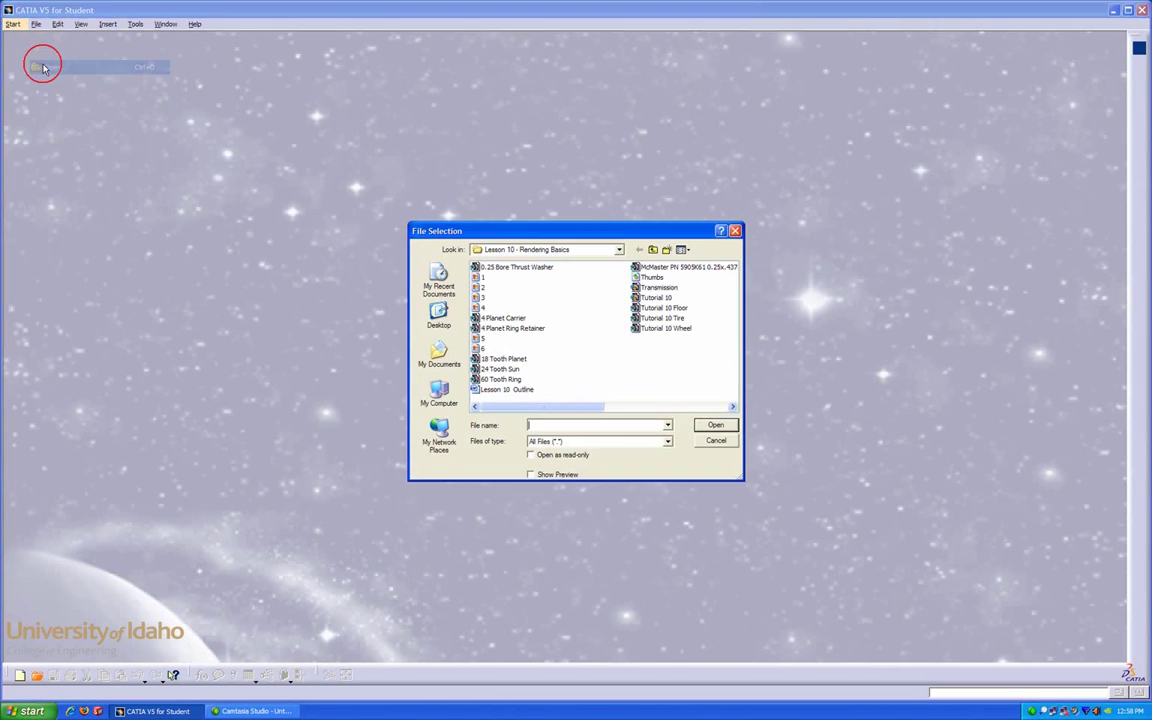
Open Transmission.CATProduct from the Lesson 10 - Rendering Basics folder.
{"action": "double_click", "coordinate": [645, 288]}
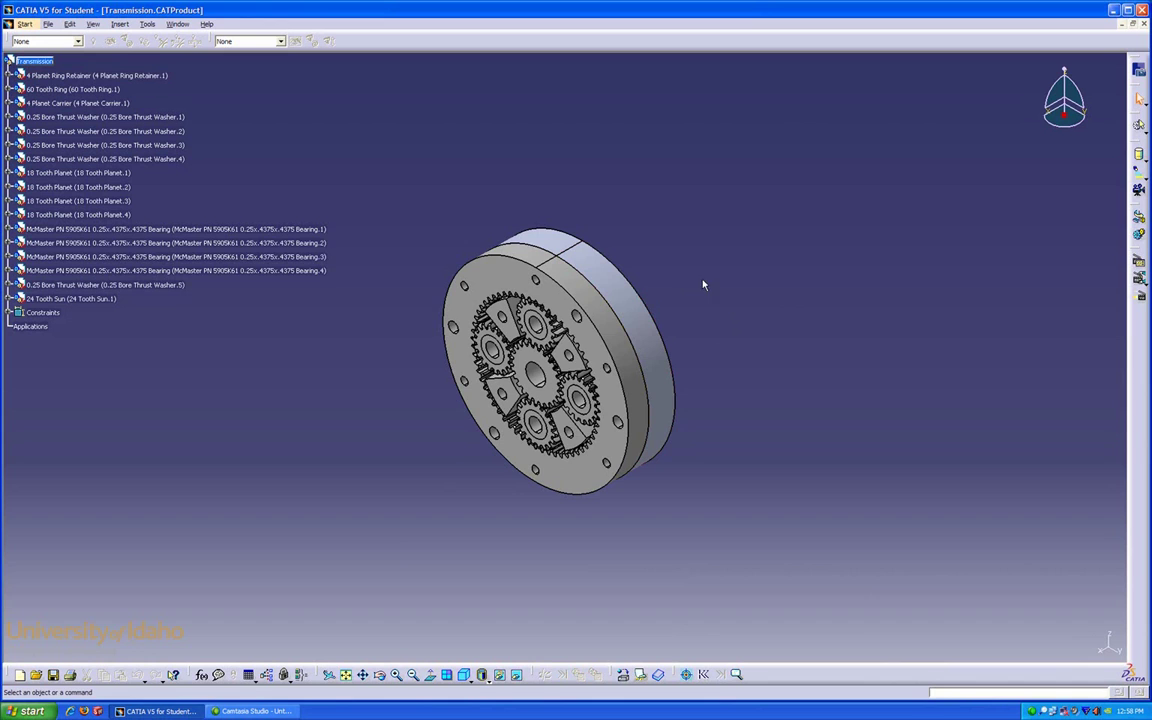
Zoom out and create Environment 1, a cylindrical environment around the transmission.
{"action": "middle_click_drag", "start_coordinate": [704, 265], "coordinate": [728, 537]}
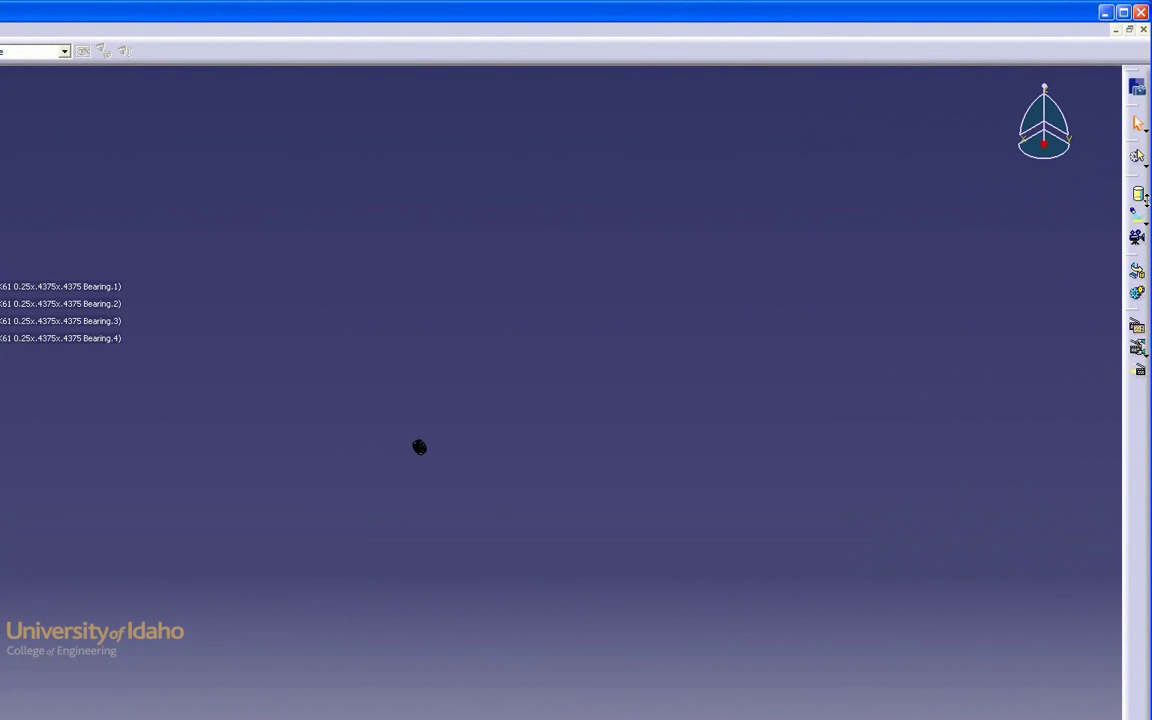
{"action": "left_click", "coordinate": [1147, 203]}
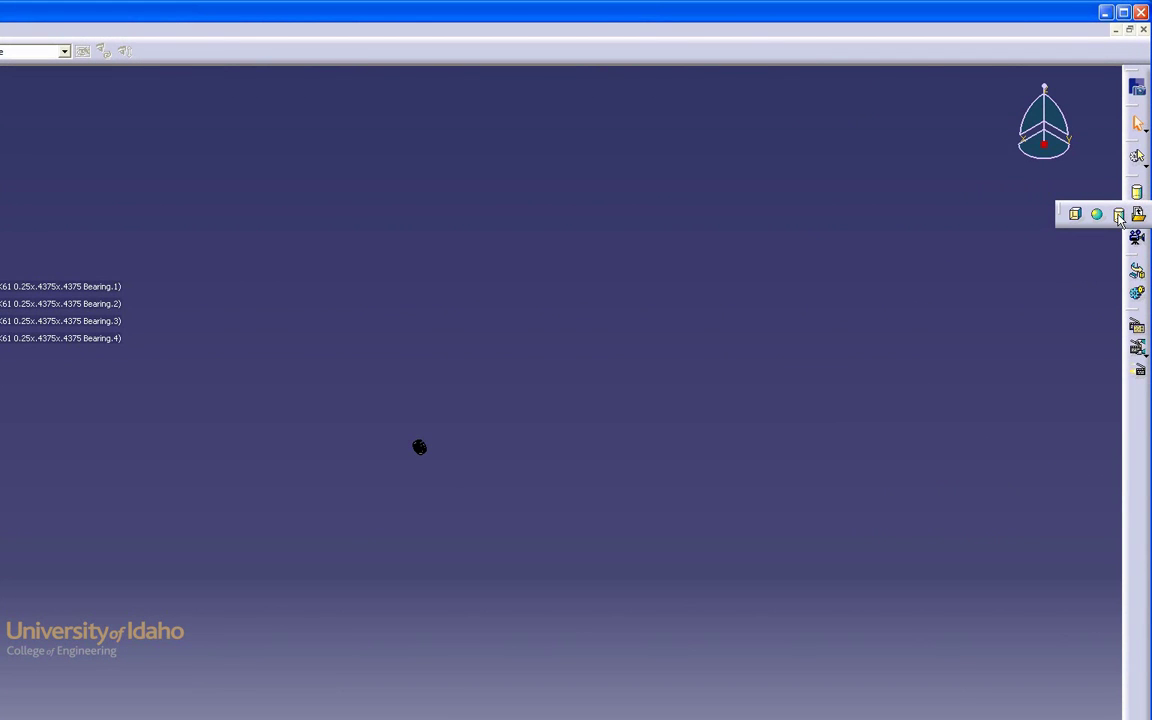
{"action": "left_click", "coordinate": [1119, 216]}
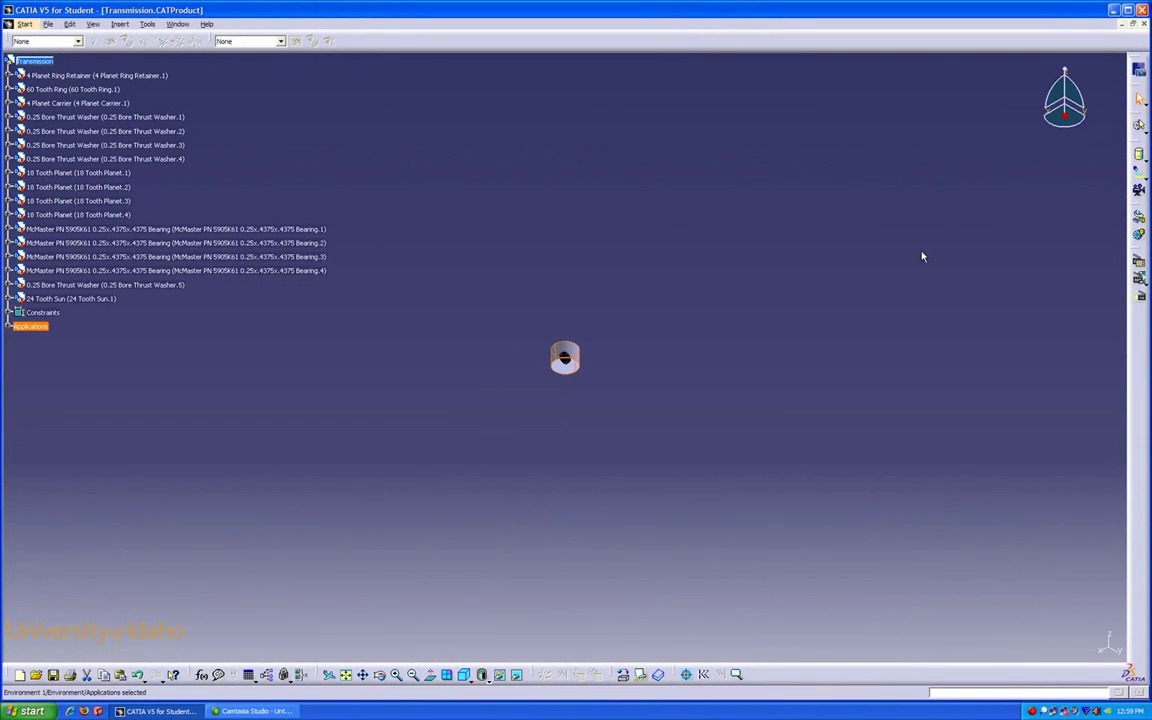
Set the cylindrical environment's radius to 127.7 in and height to 110.3 in.
{"action": "left_click", "coordinate": [580, 370]}
{"action": "key", "text": "alt+Return"}
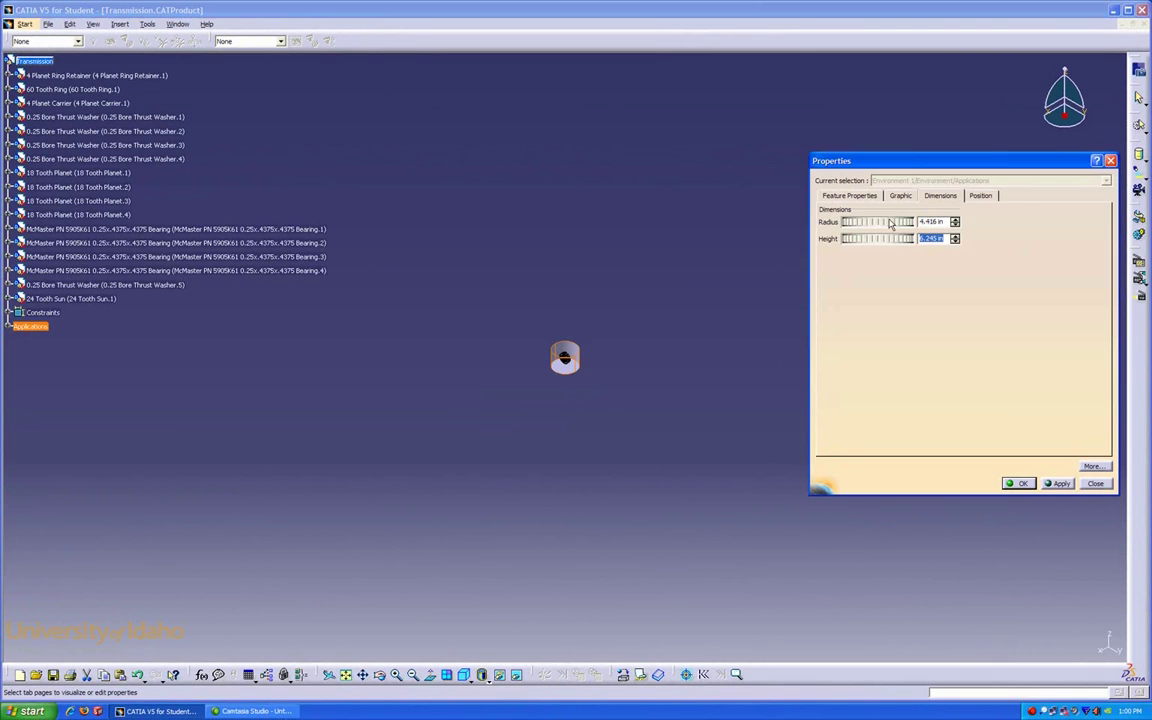
{"action": "key", "text": "shift+Tab"}
{"action": "type", "text": "26.53"}
{"action": "key", "text": "Return"}
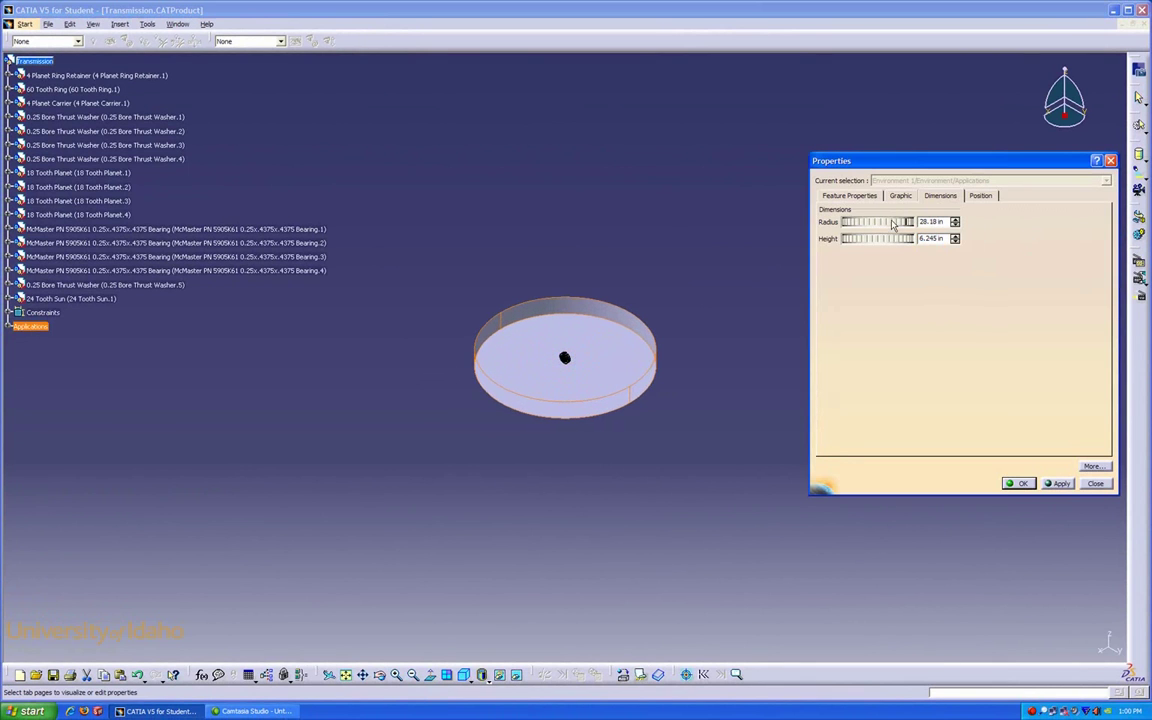
{"action": "left_click_drag", "start_coordinate": [850, 221], "coordinate": [1149, 227]}
{"action": "left_click_drag", "start_coordinate": [875, 223], "coordinate": [1060, 225]}
{"action": "left_click_drag", "start_coordinate": [853, 244], "coordinate": [1056, 263]}
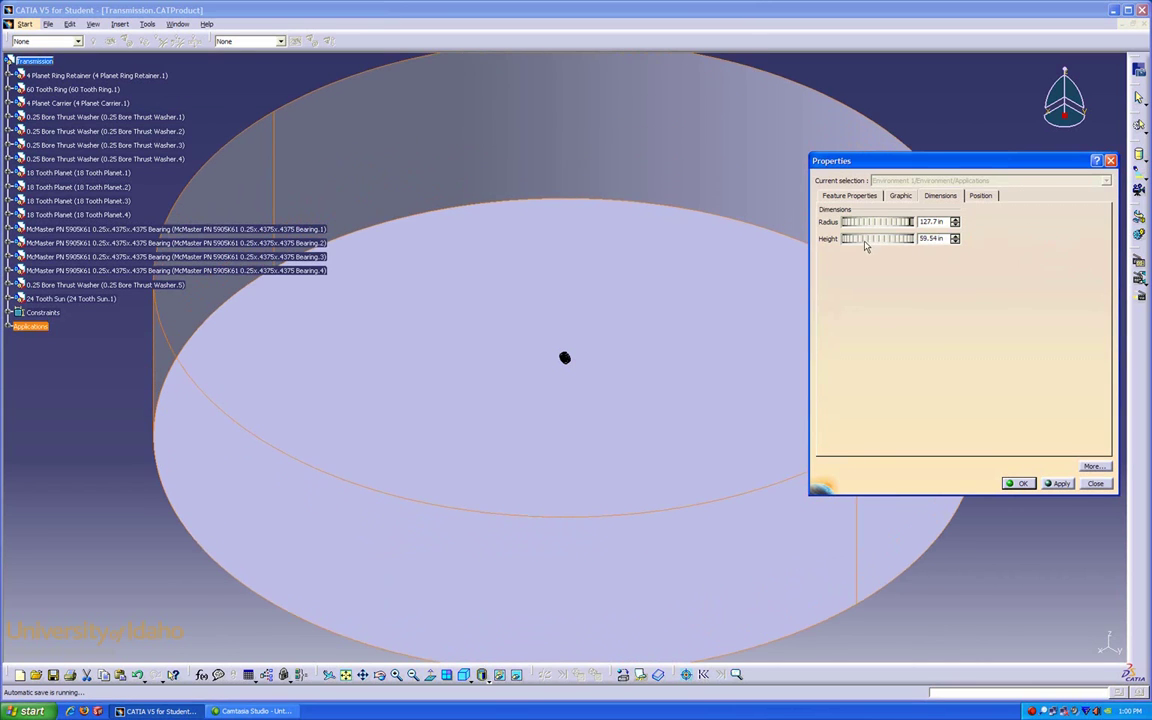
{"action": "left_click_drag", "start_coordinate": [866, 246], "coordinate": [1116, 245]}
{"action": "left_click", "coordinate": [1021, 484]}
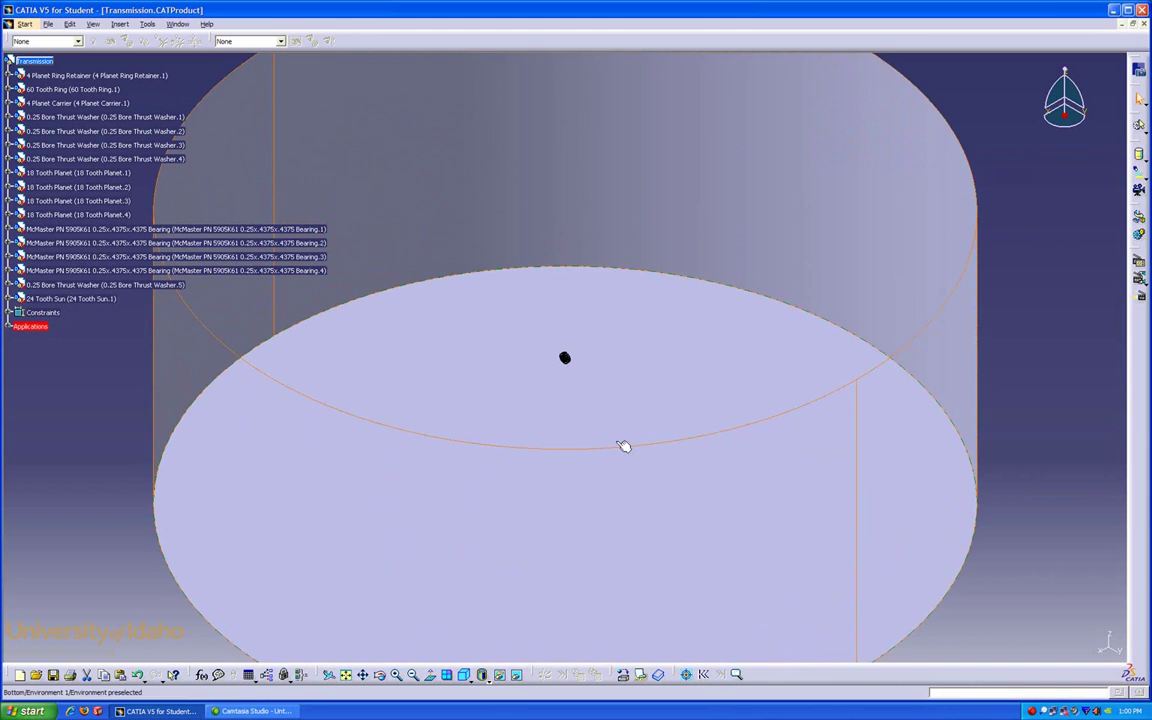
Raise the environment's origin Z to 18.52 in on the Position tab.
{"action": "middle_click_drag", "start_coordinate": [622, 447], "coordinate": [597, 275]}
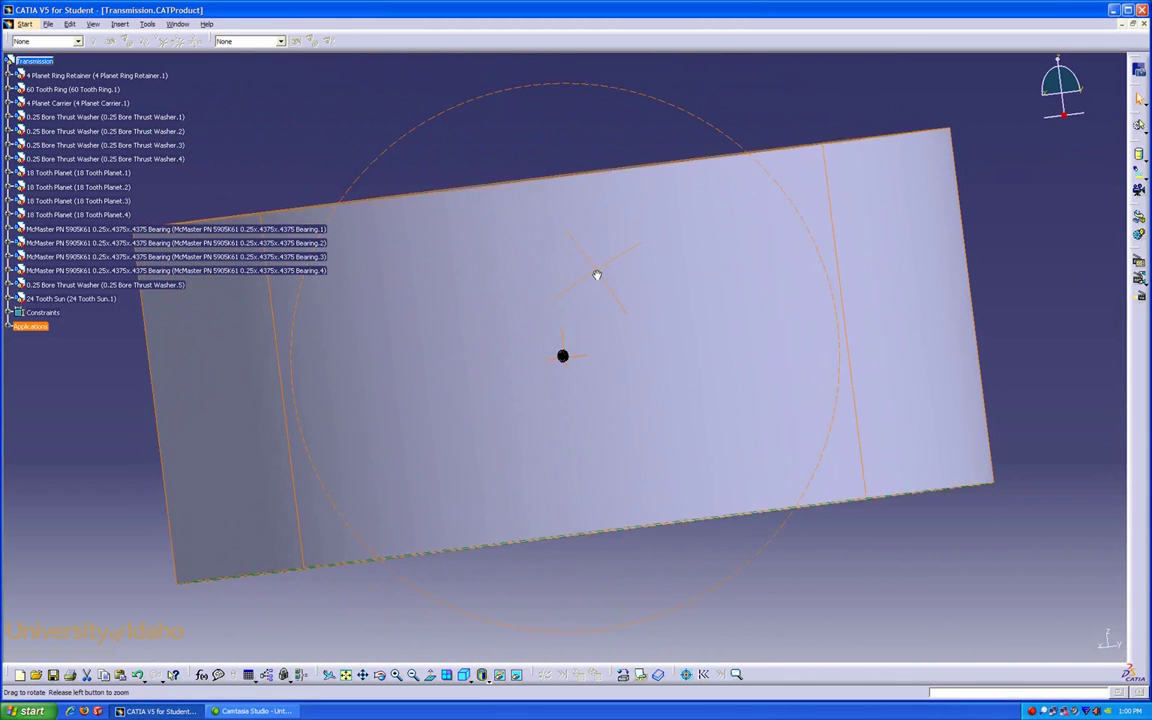
{"action": "double_click", "coordinate": [720, 519]}
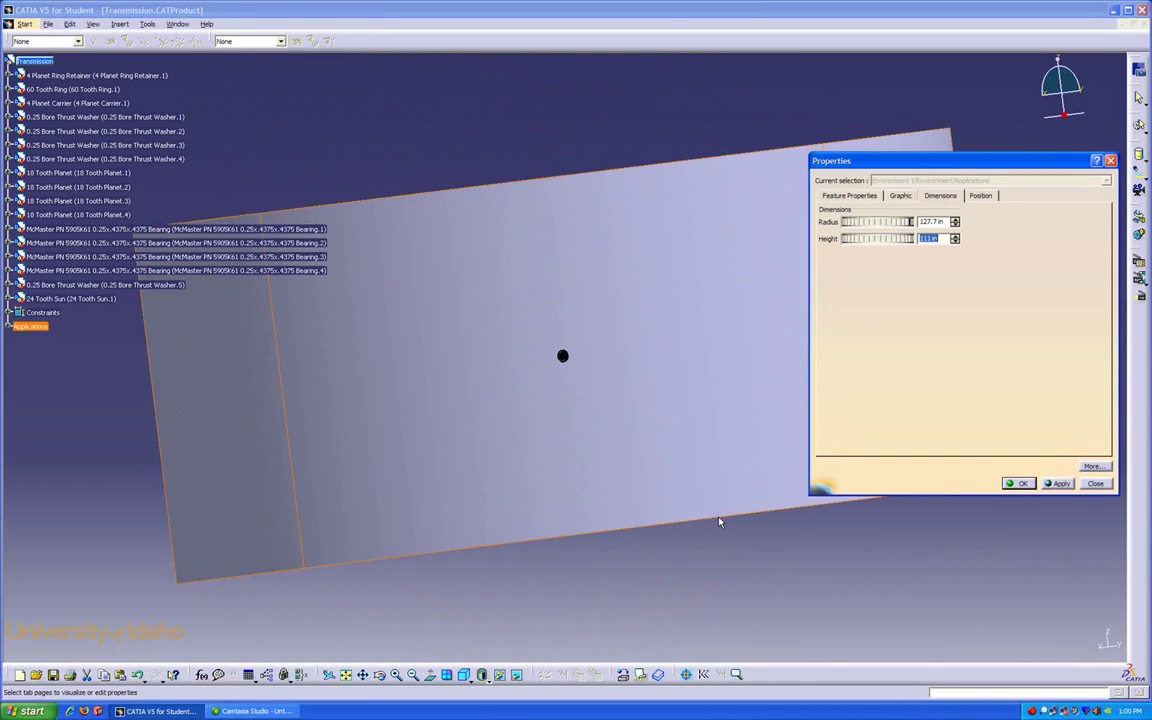
{"action": "left_click", "coordinate": [980, 195]}
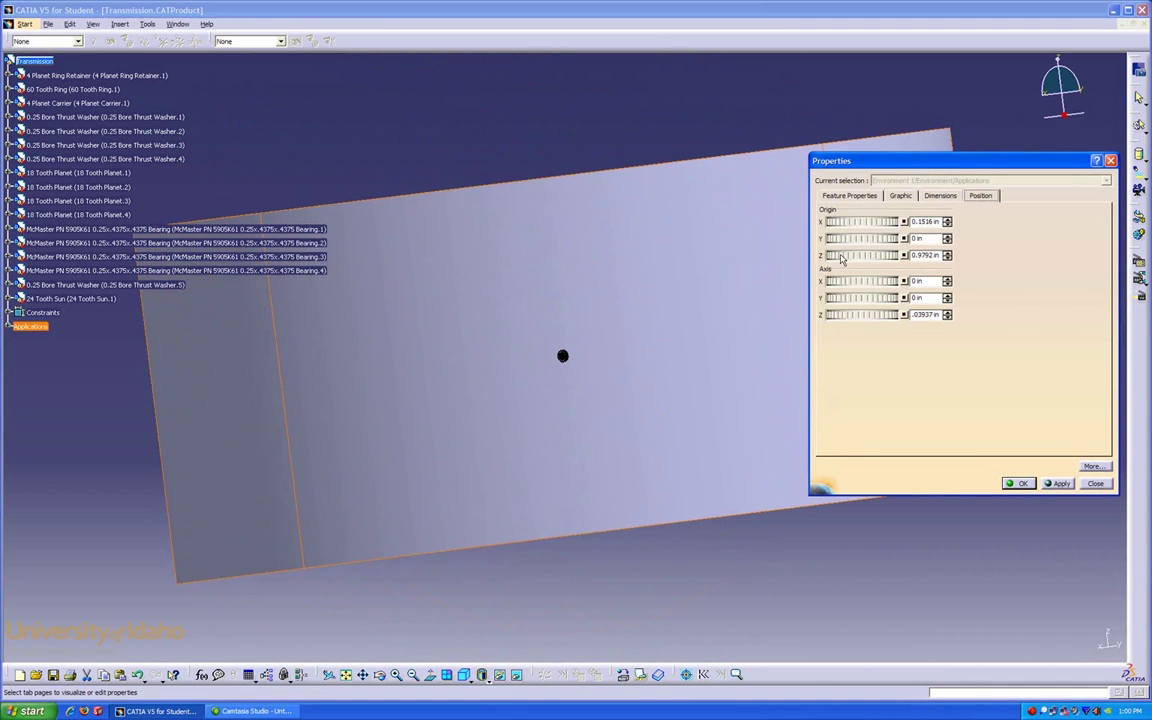
{"action": "left_click_drag", "start_coordinate": [840, 257], "coordinate": [830, 228]}
{"action": "left_click", "coordinate": [1020, 484]}
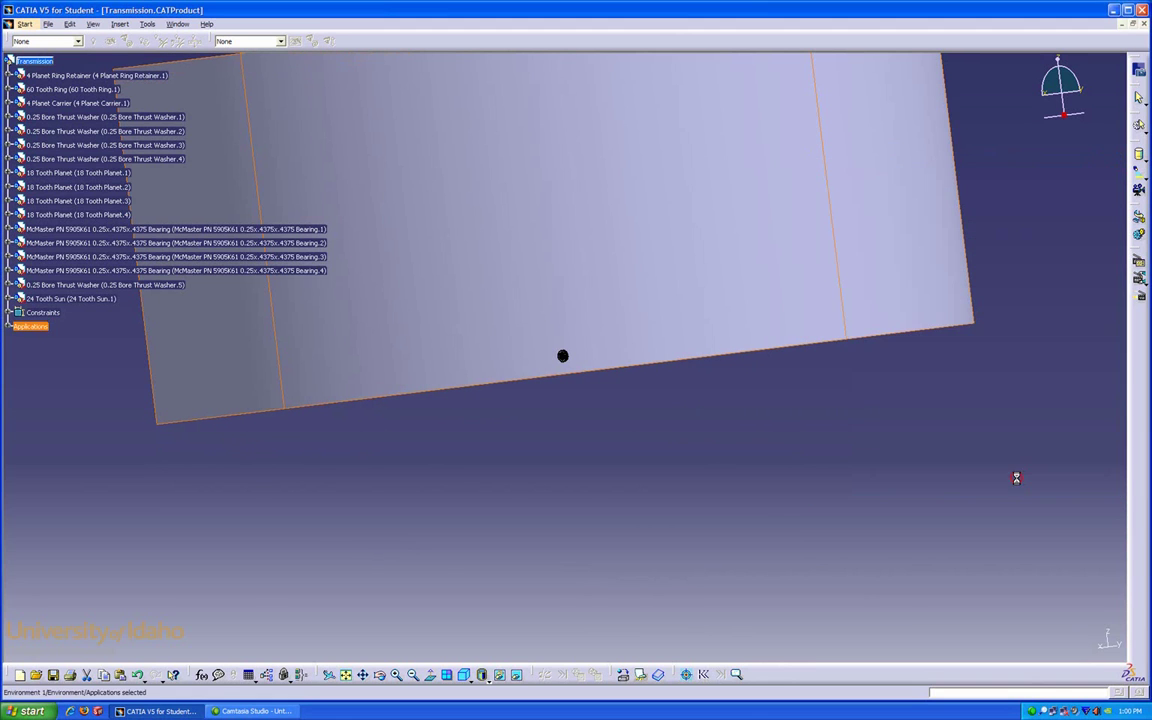
{"action": "middle_click_drag", "start_coordinate": [562, 226], "coordinate": [589, 303]}
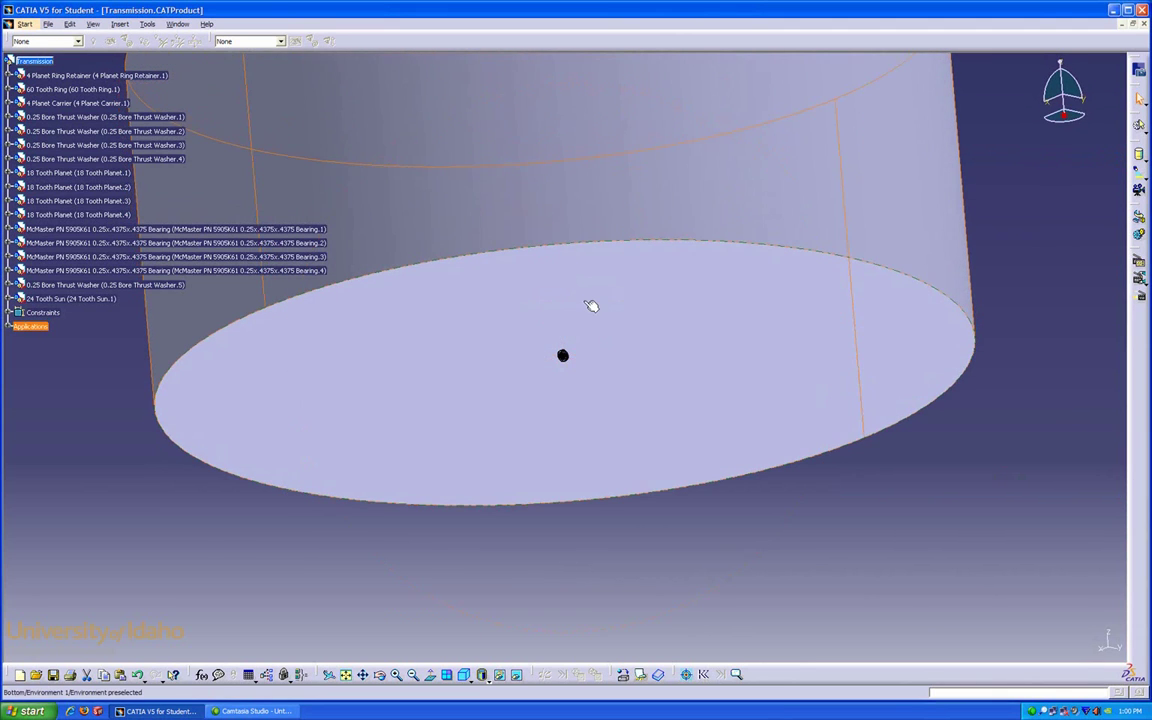
Texture Environment 1's North wall with panorama.jpg from the Extra folder.
{"action": "middle_click_drag", "start_coordinate": [624, 395], "coordinate": [550, 233]}
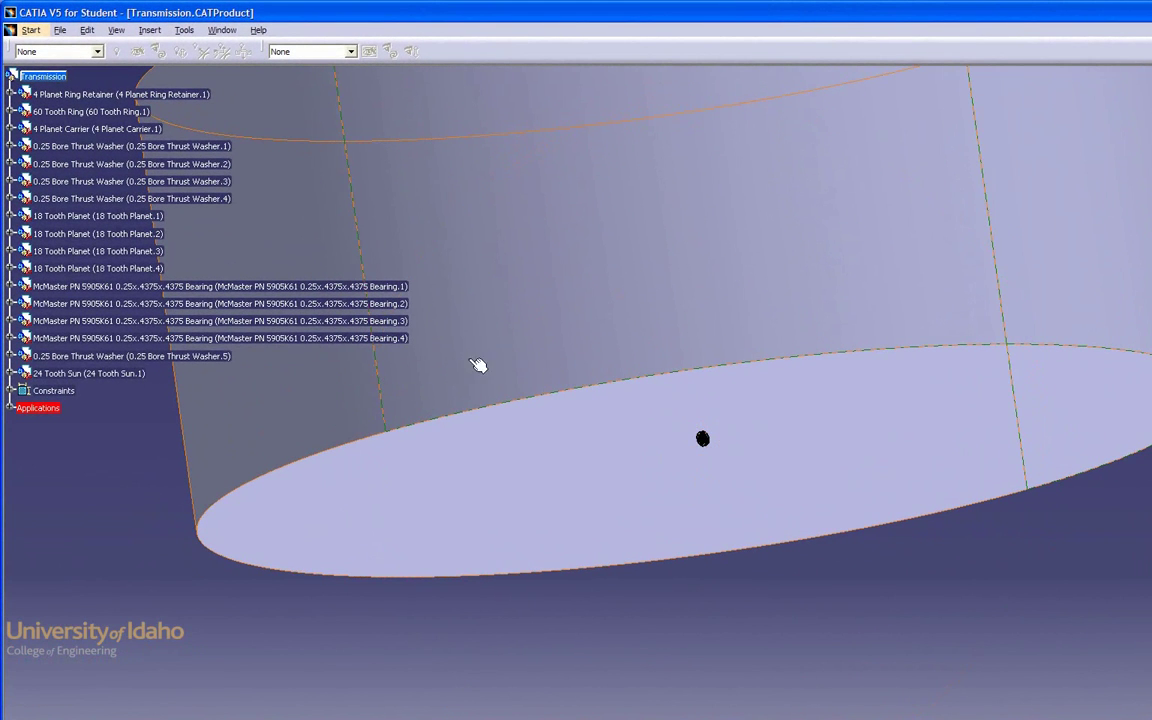
{"action": "left_click", "coordinate": [11, 409]}
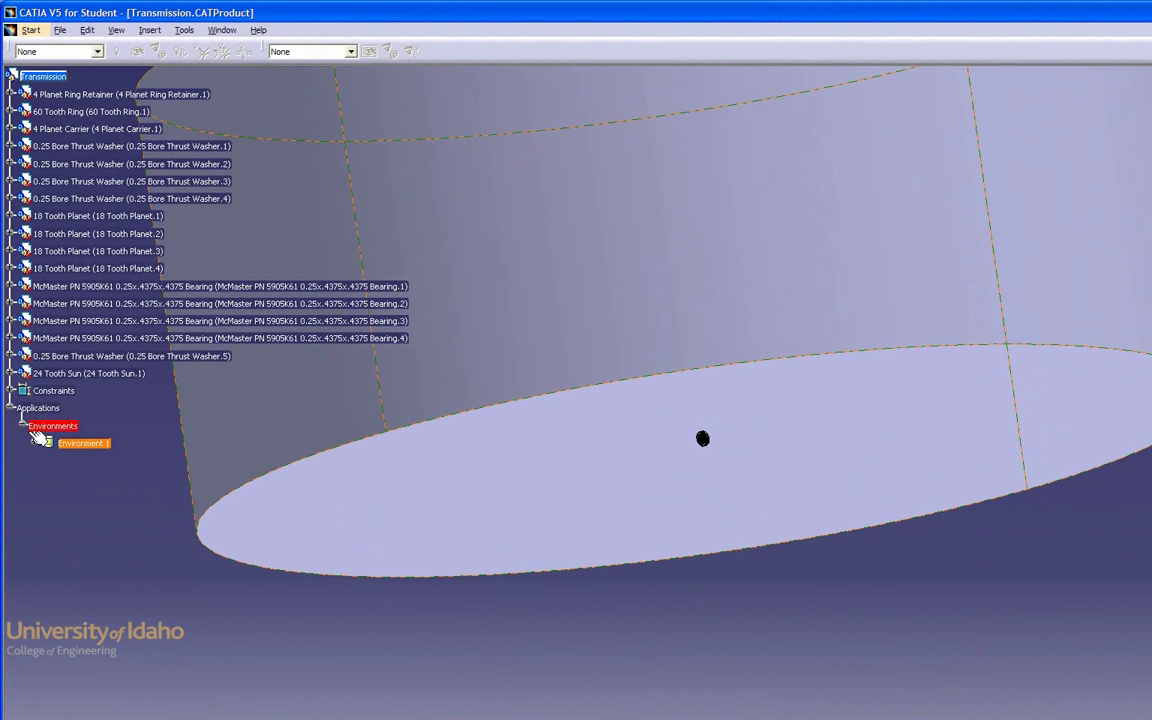
{"action": "left_click", "coordinate": [35, 444]}
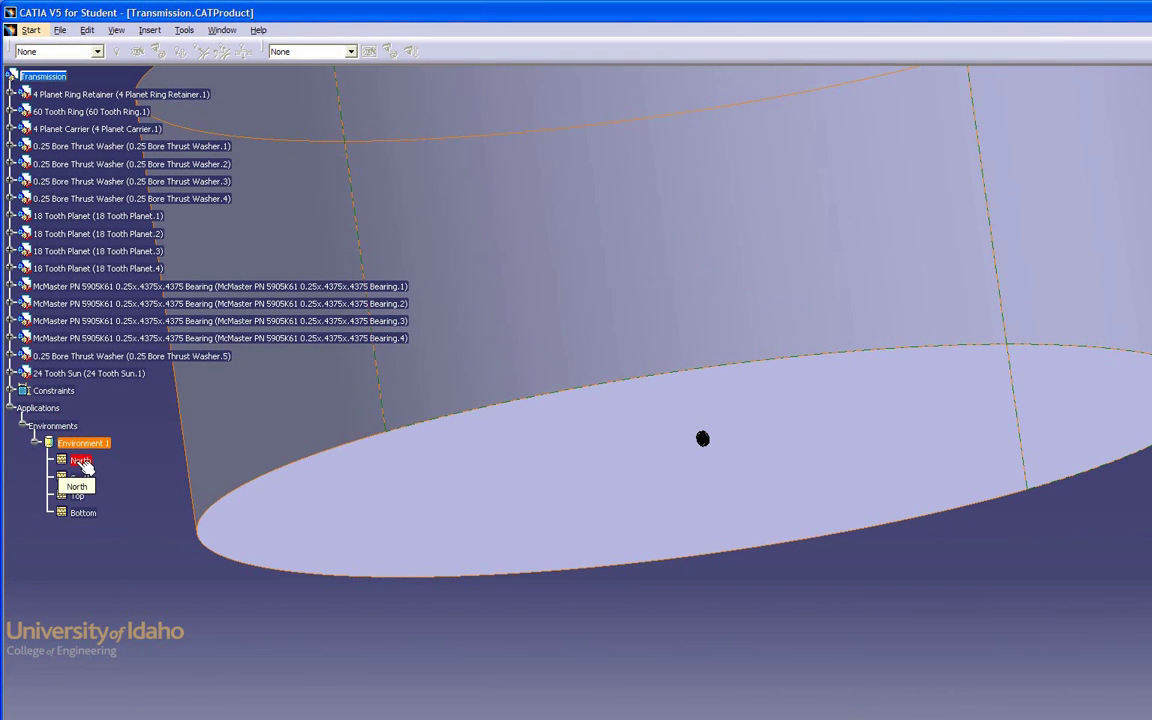
{"action": "left_click", "coordinate": [83, 461]}
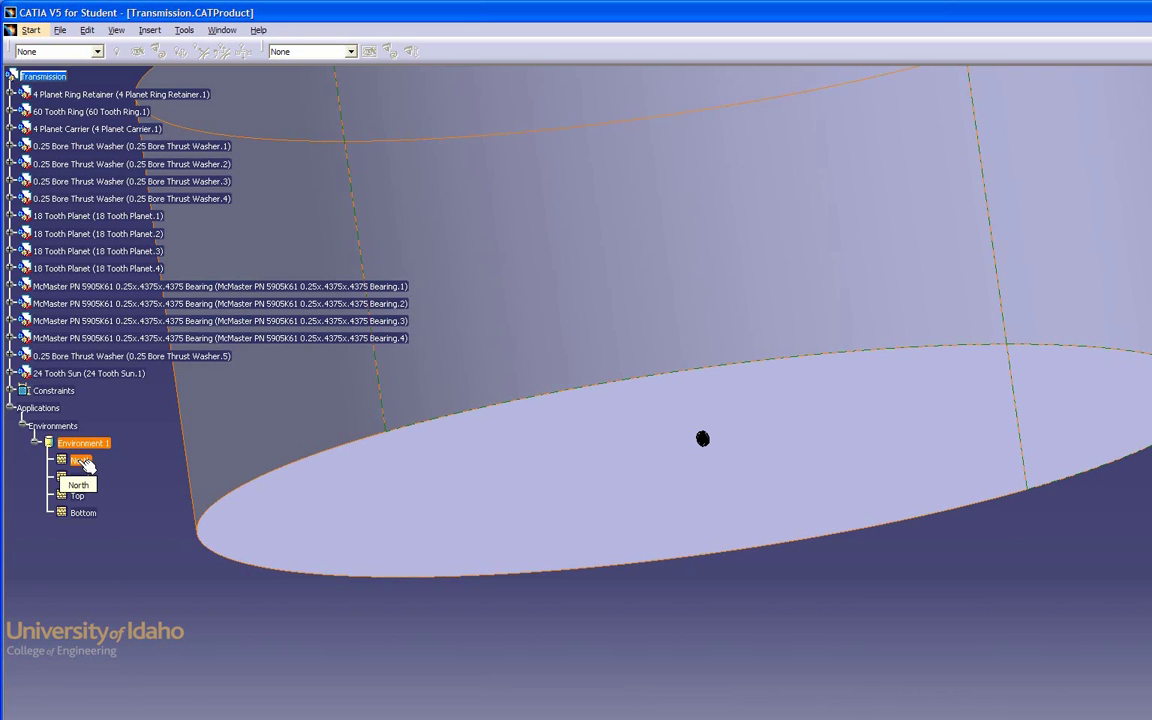
{"action": "right_click", "coordinate": [84, 462]}
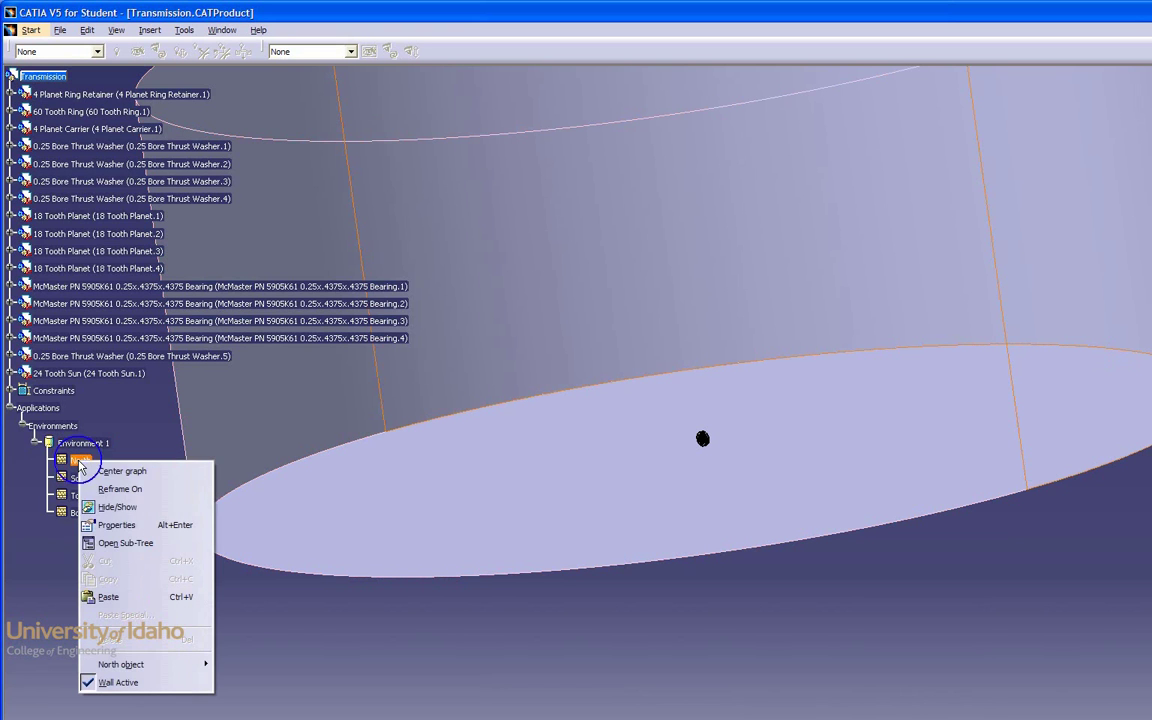
{"action": "left_click", "coordinate": [117, 525]}
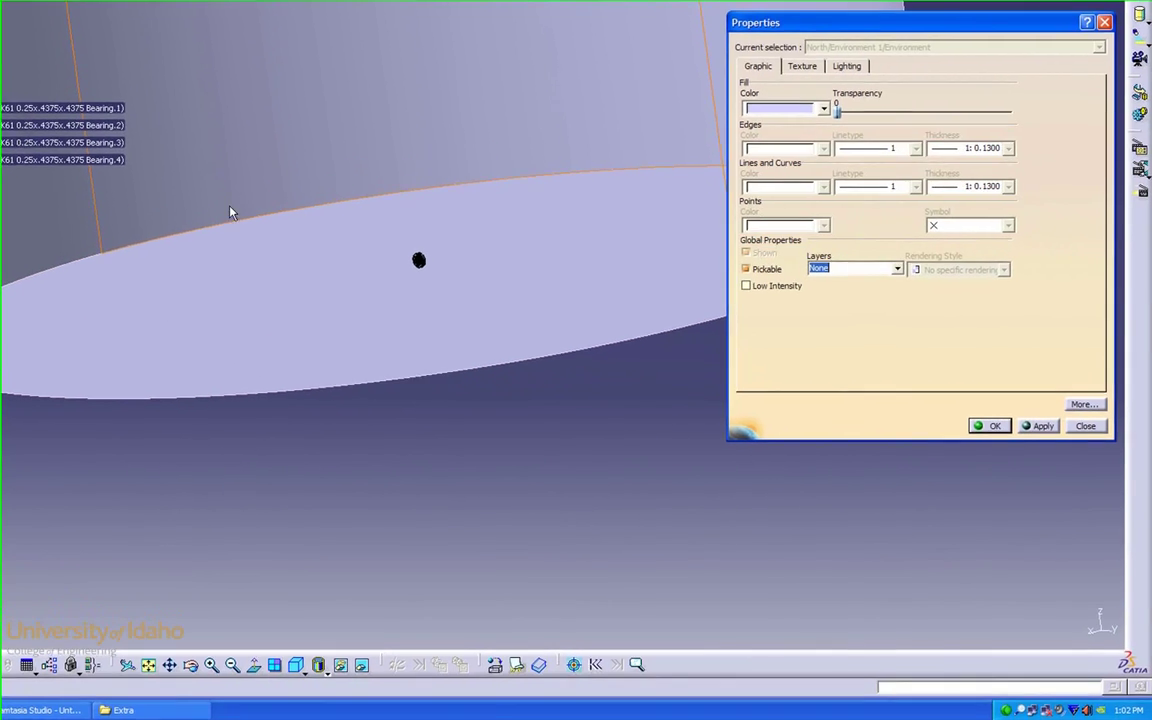
{"action": "left_click", "coordinate": [796, 63]}
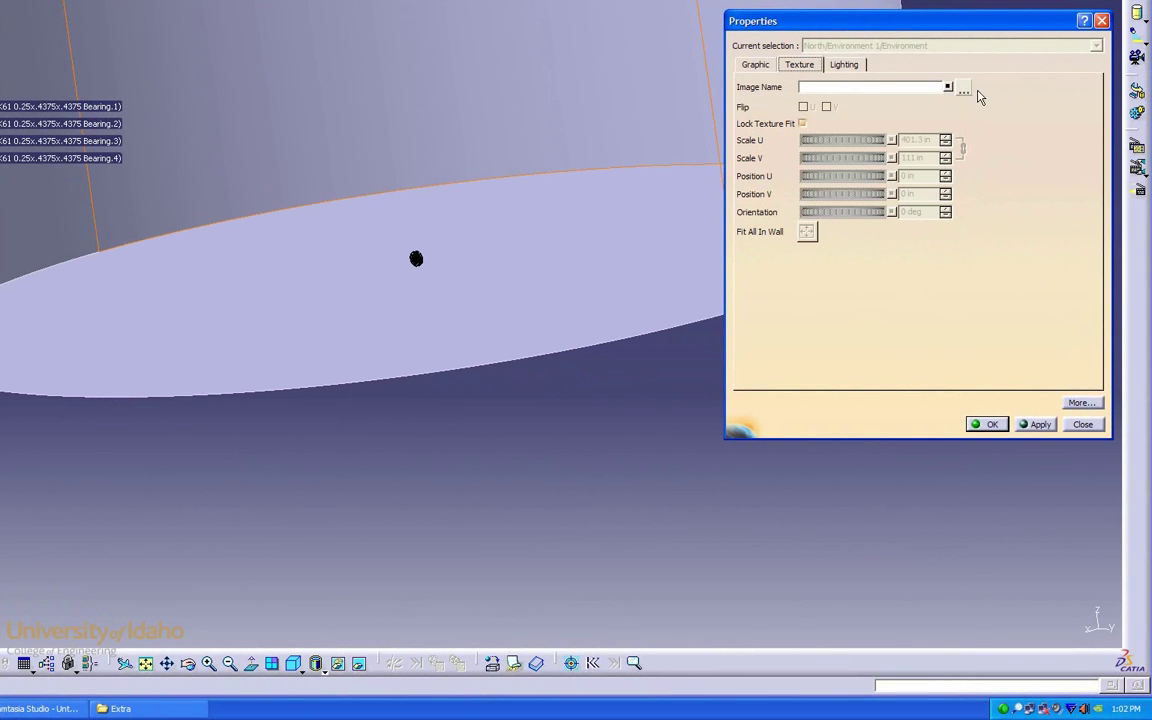
{"action": "left_click", "coordinate": [963, 89]}
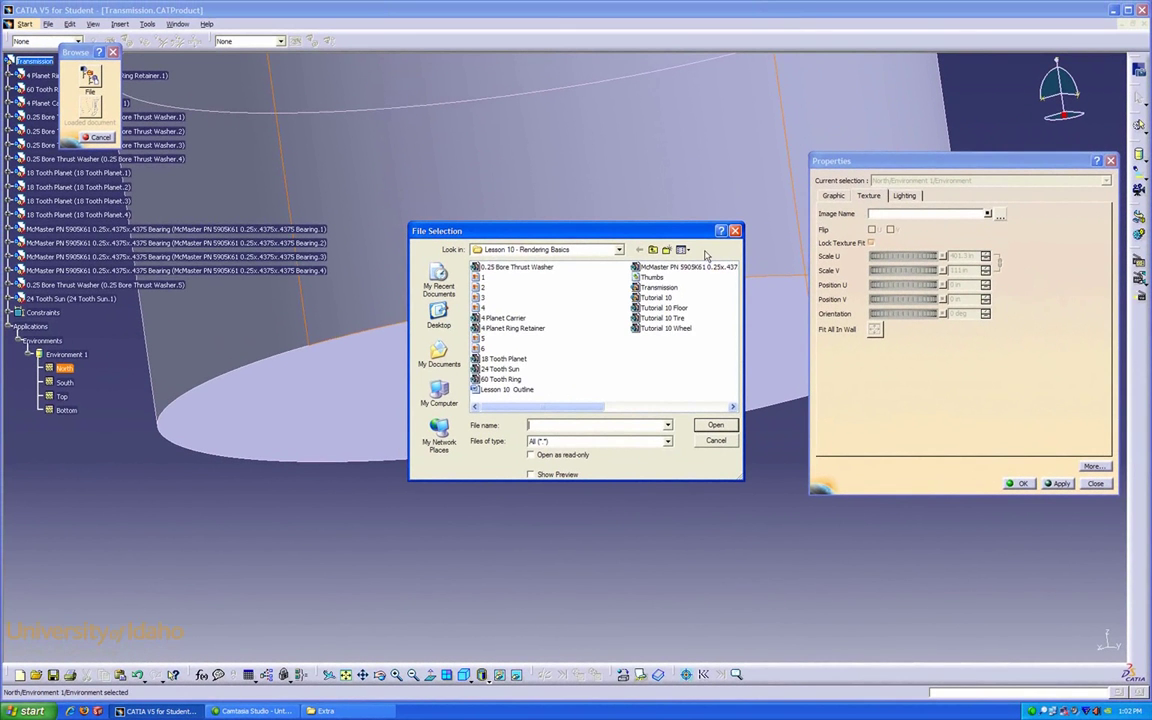
{"action": "left_click", "coordinate": [653, 249]}
{"action": "left_click", "coordinate": [653, 249]}
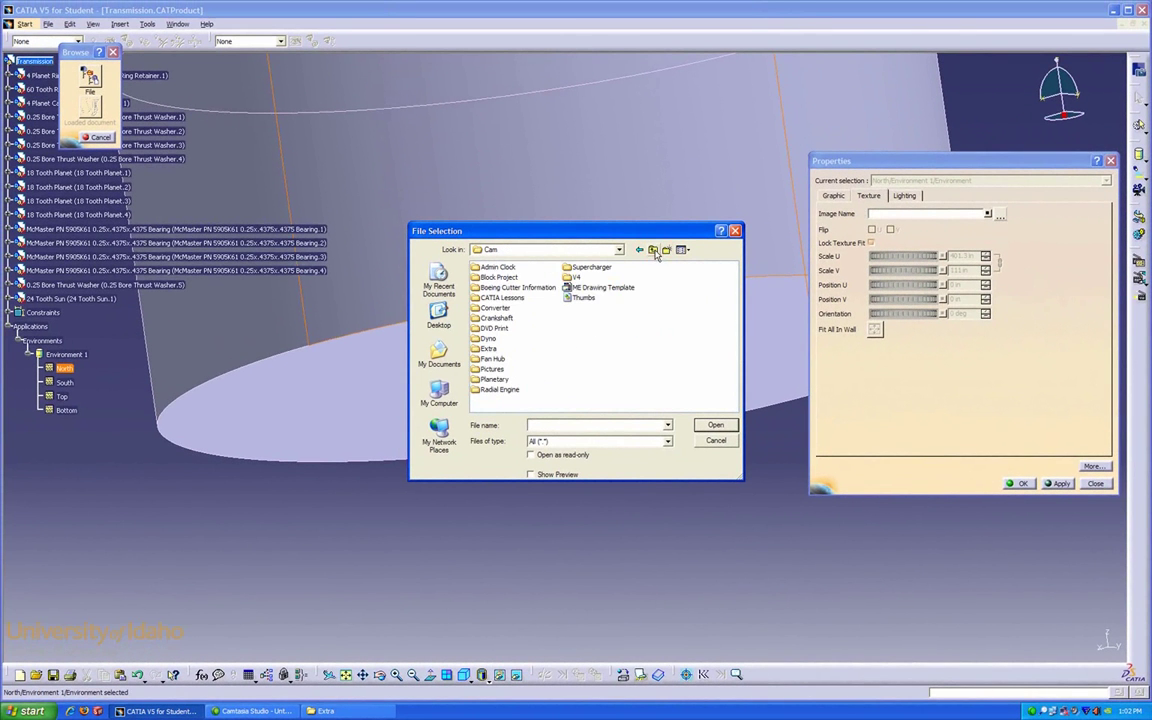
{"action": "double_click", "coordinate": [489, 348]}
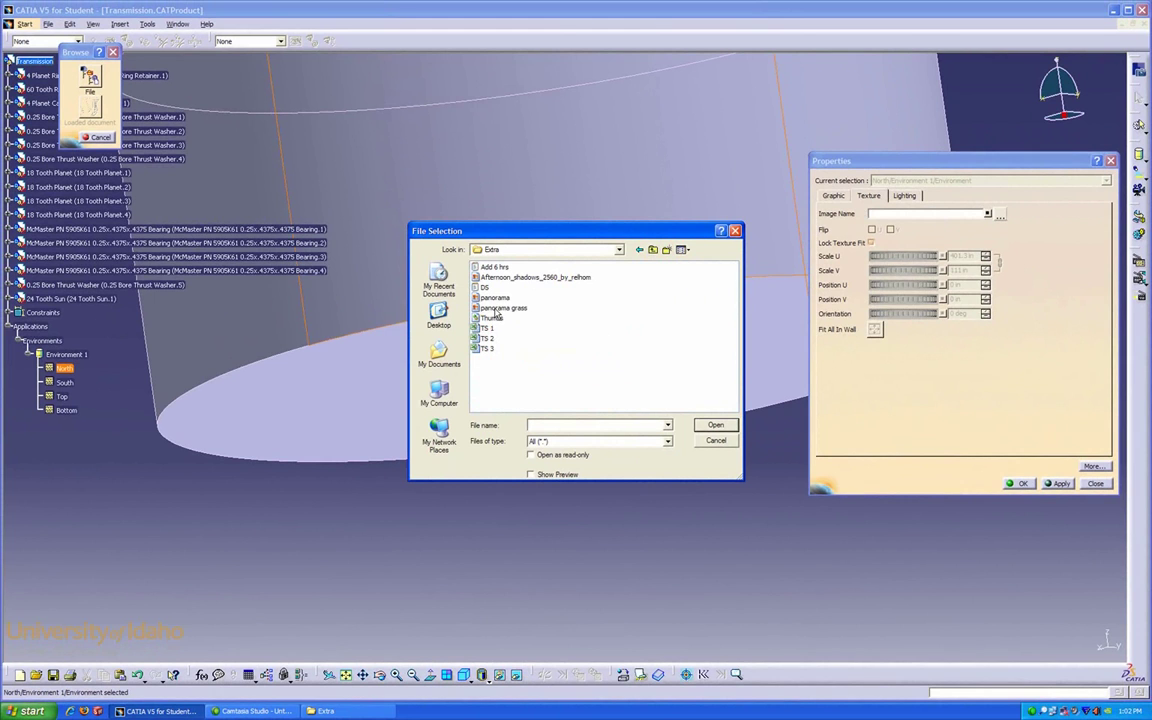
{"action": "double_click", "coordinate": [494, 297]}
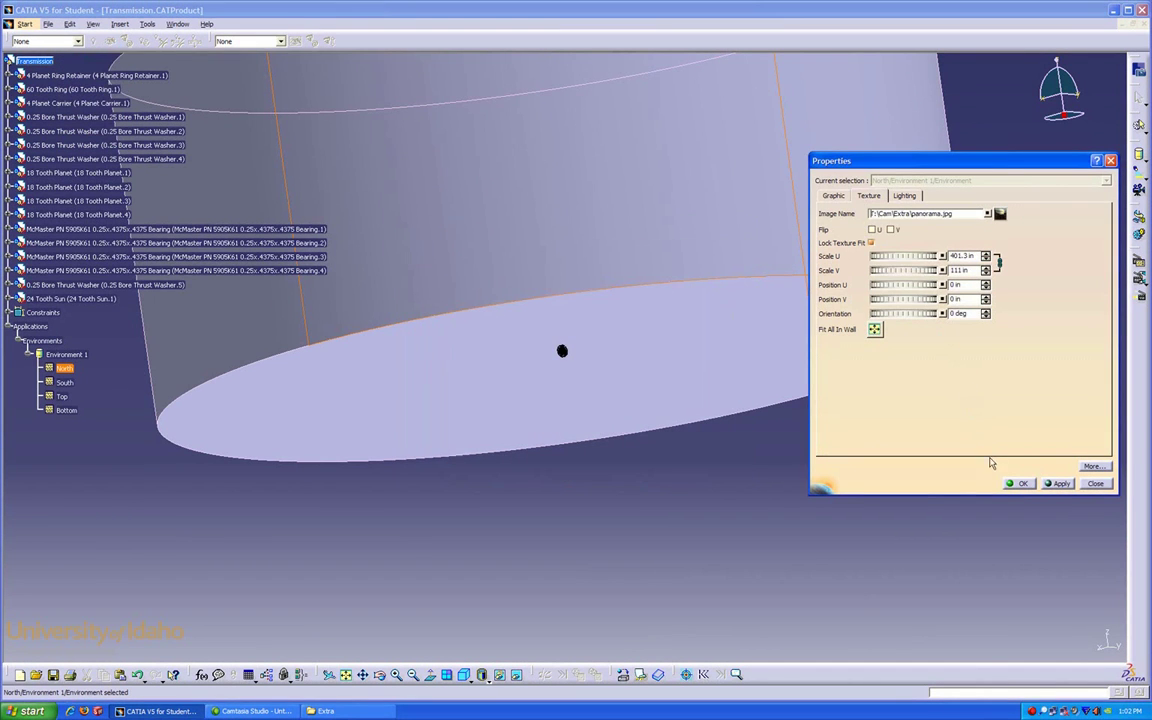
{"action": "left_click", "coordinate": [1018, 484]}
Switch the display to shading with materials.
{"action": "middle_click_drag", "start_coordinate": [1000, 478], "coordinate": [602, 270]}
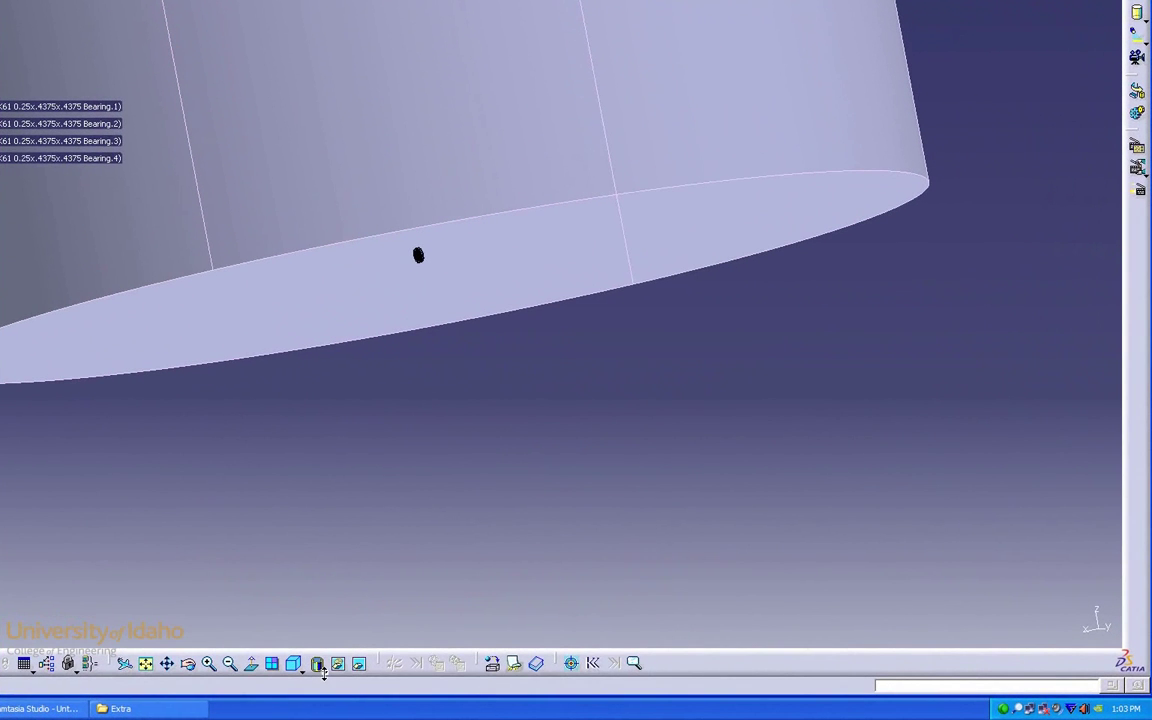
{"action": "left_click", "coordinate": [322, 672]}
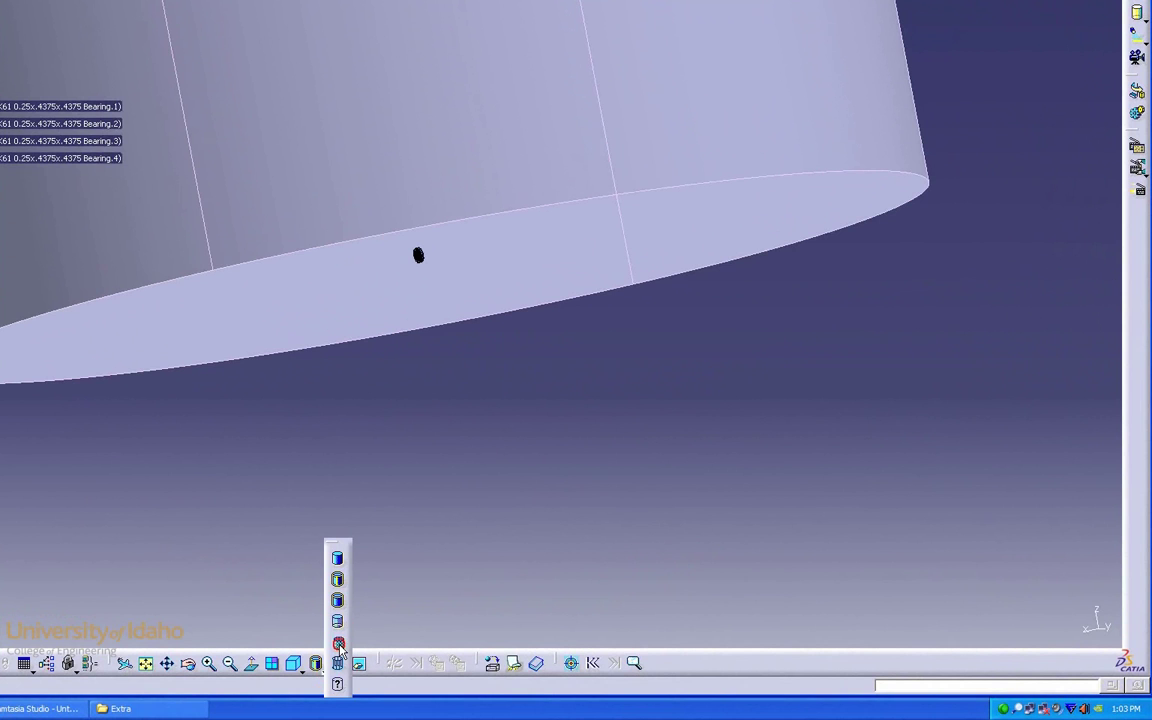
{"action": "left_click", "coordinate": [338, 643]}
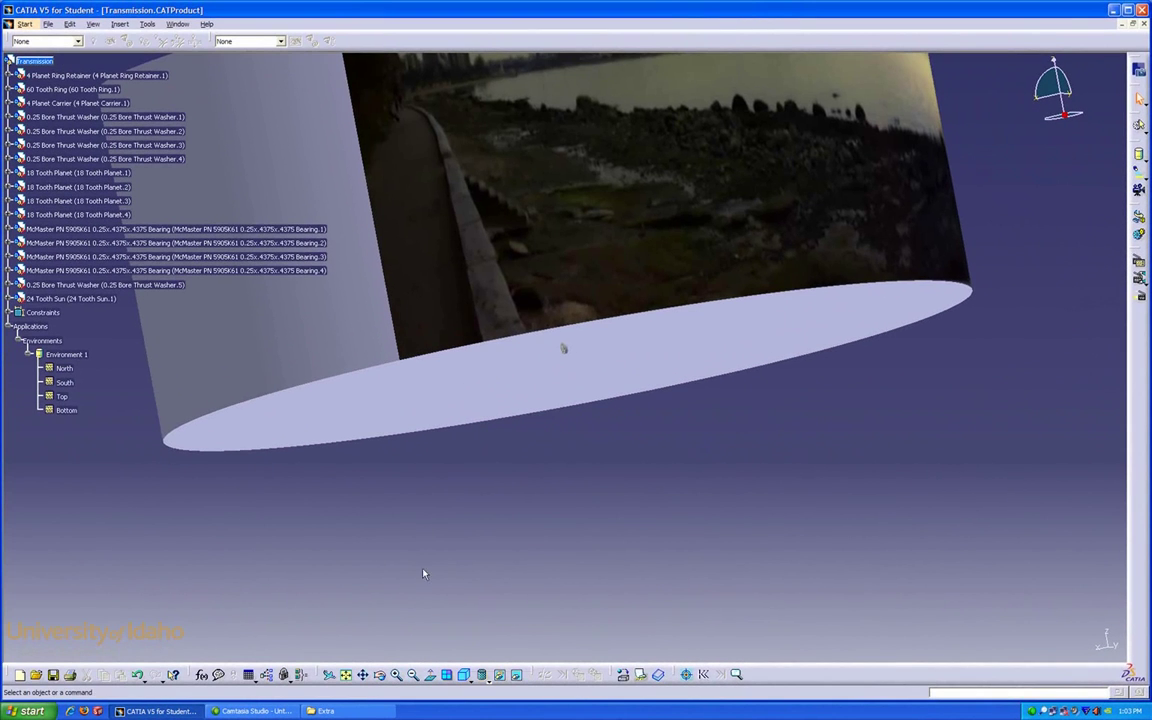
Apply the panorama image as the South wall's texture in Environment 1.
{"action": "middle_click_drag", "start_coordinate": [396, 514], "coordinate": [398, 436]}
{"action": "right_click", "coordinate": [64, 382]}
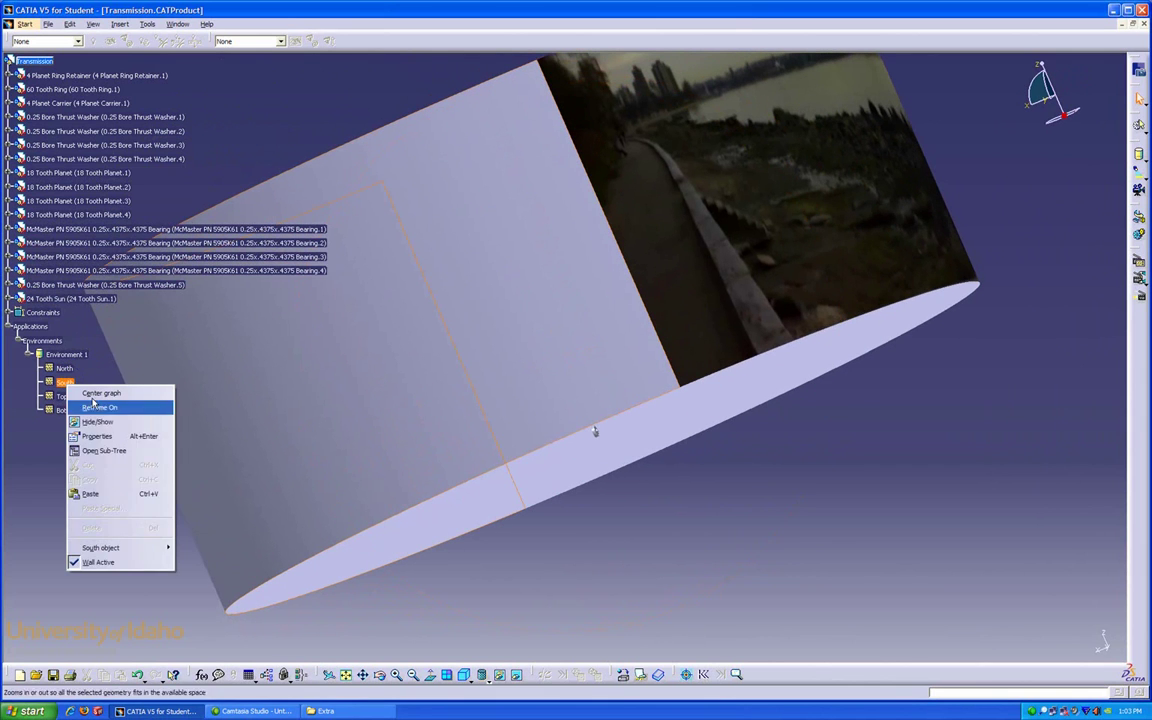
{"action": "left_click", "coordinate": [107, 437]}
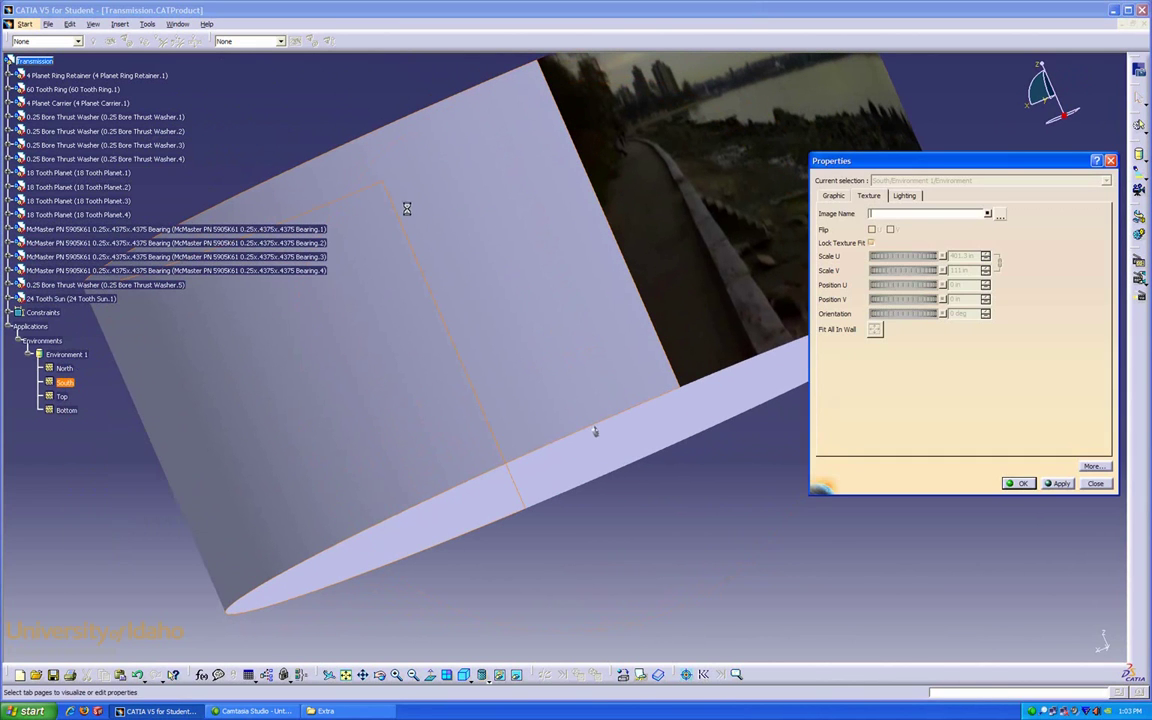
{"action": "left_click", "coordinate": [1004, 216]}
{"action": "double_click", "coordinate": [445, 274]}
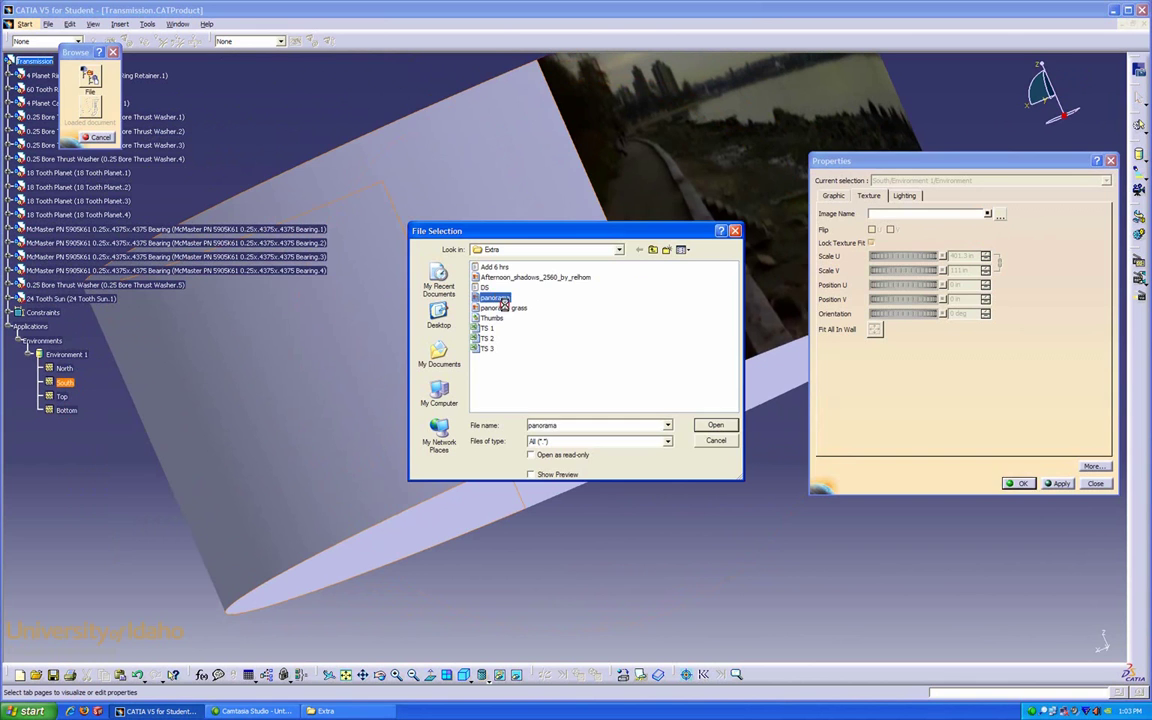
{"action": "left_click", "coordinate": [1018, 483]}
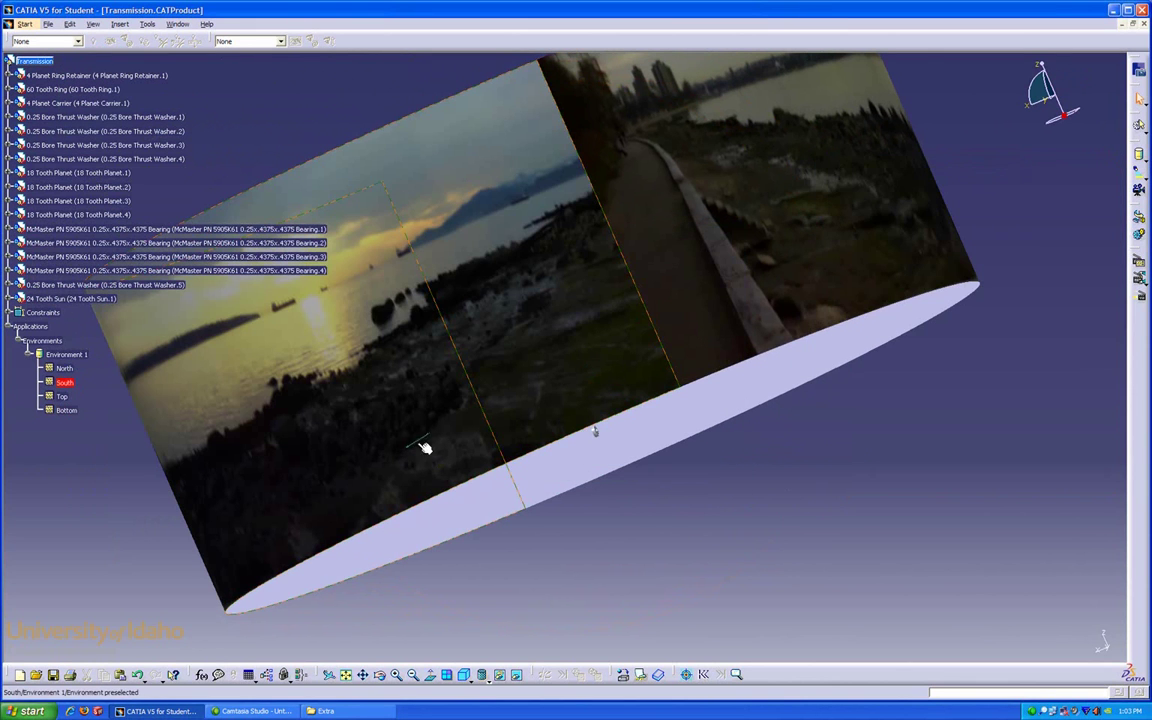
{"action": "middle_click_drag", "start_coordinate": [424, 450], "coordinate": [470, 420]}
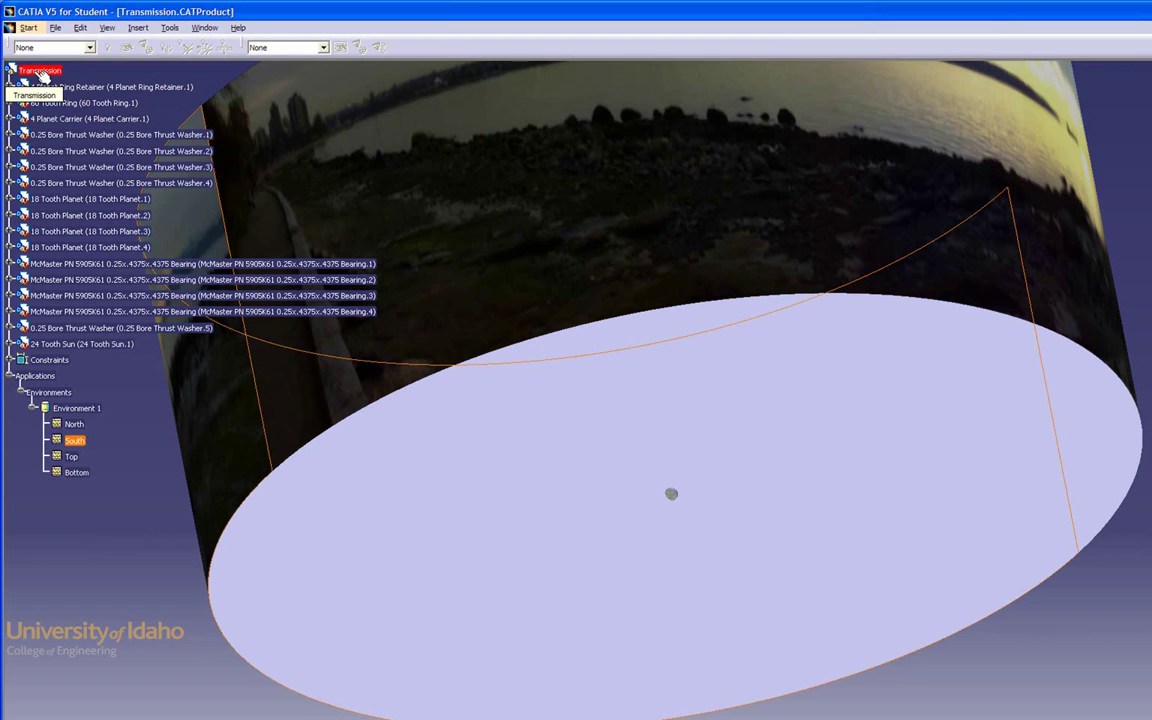
Insert the existing Floor part from CATIA Lessons > Lesson 10 - Rendering Basics into Transmission.
{"action": "left_click", "coordinate": [42, 74]}
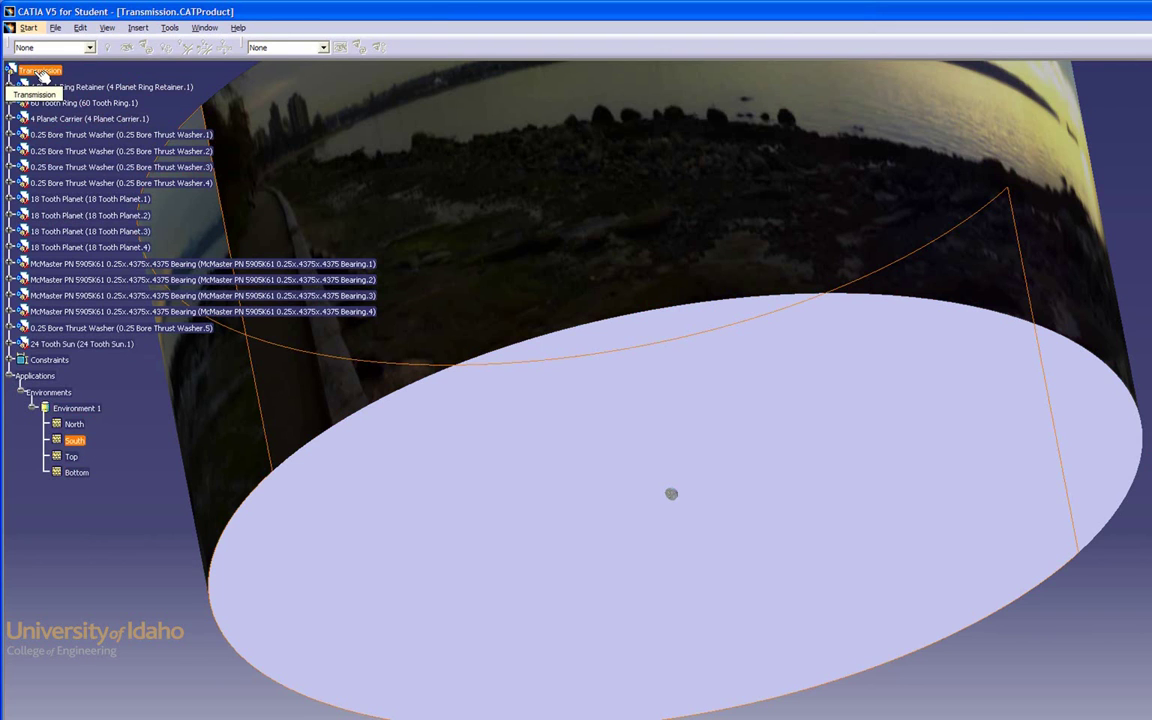
{"action": "right_click", "coordinate": [41, 75]}
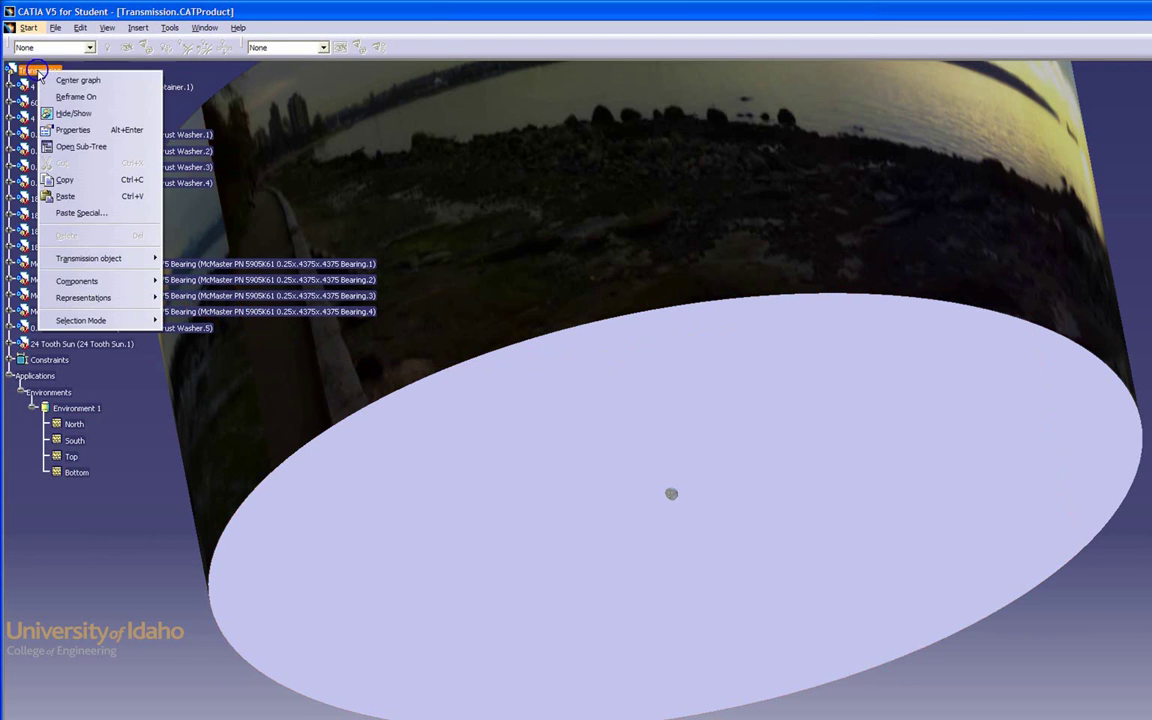
{"action": "mouse_move", "coordinate": [109, 282]}
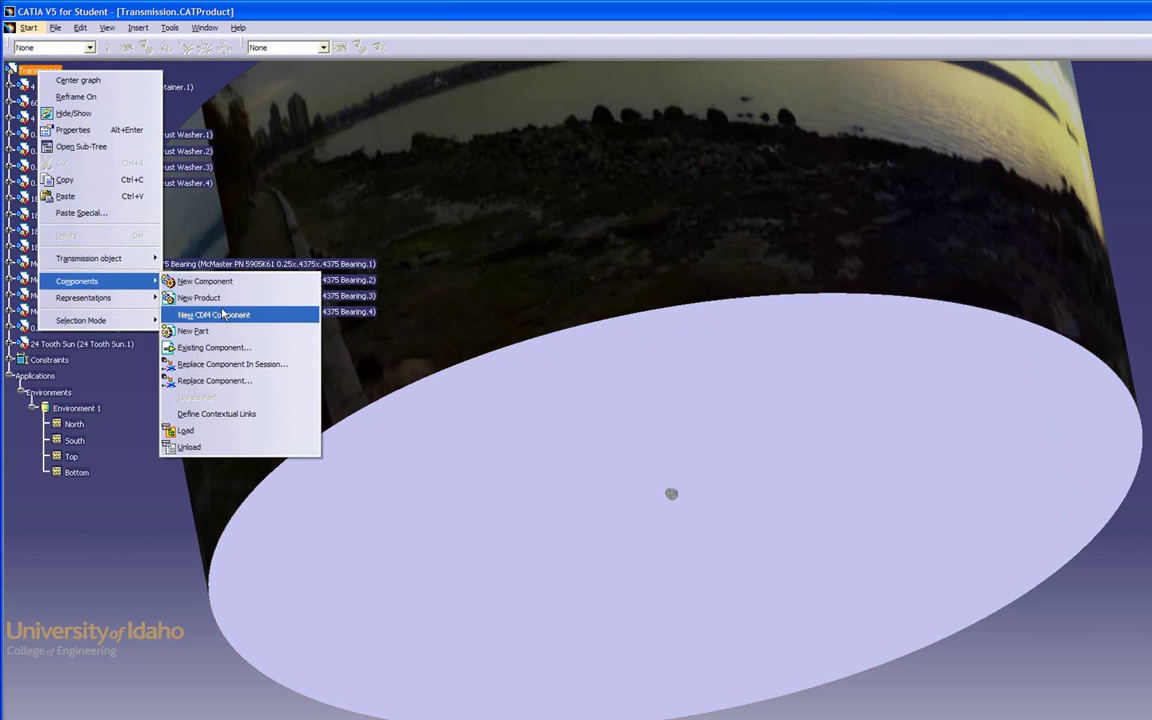
{"action": "left_click", "coordinate": [210, 347]}
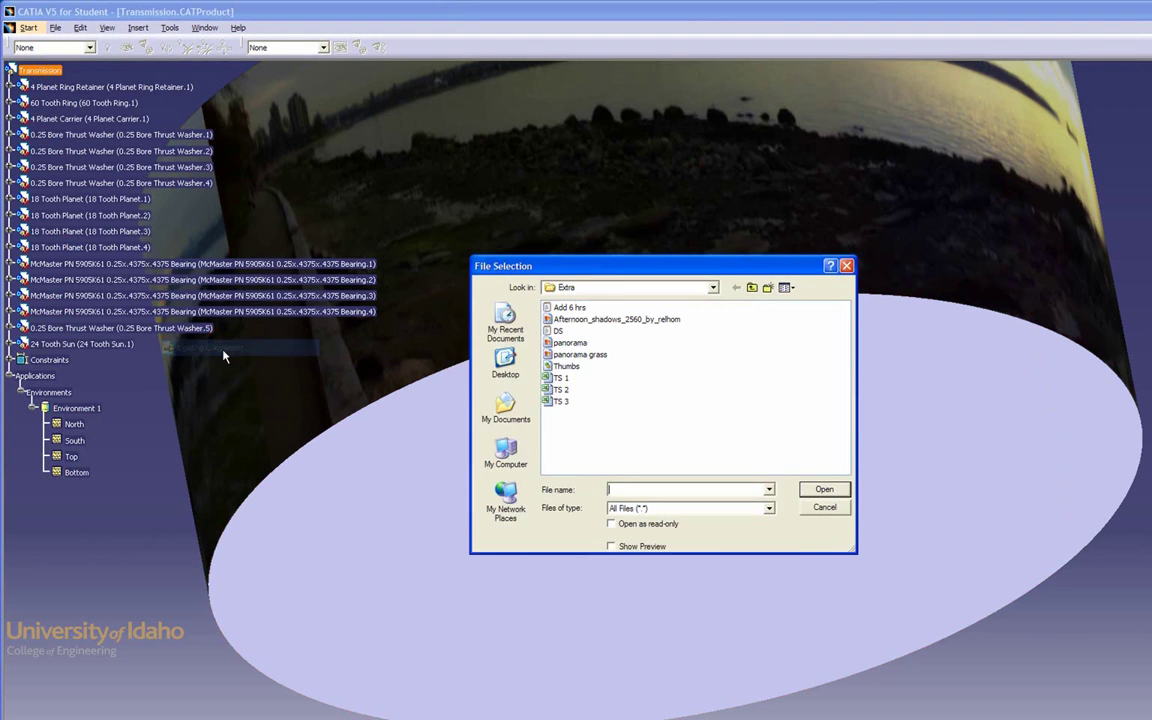
{"action": "left_click", "coordinate": [750, 288]}
{"action": "left_click", "coordinate": [751, 288]}
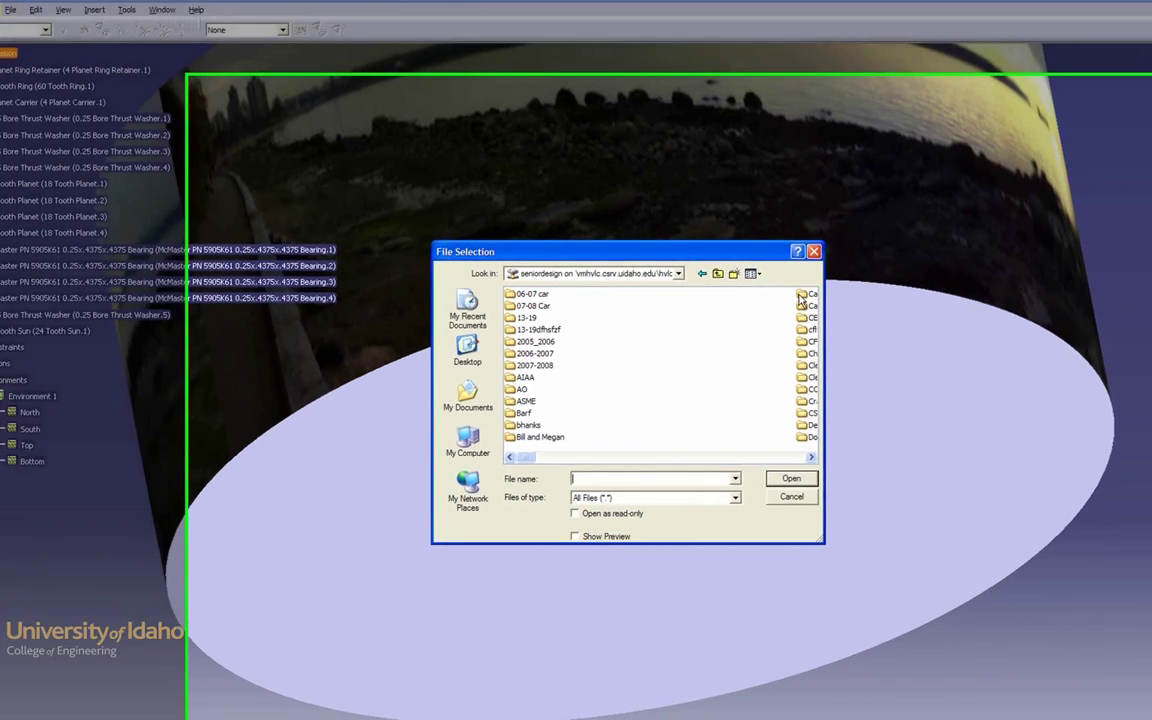
{"action": "double_click", "coordinate": [832, 319]}
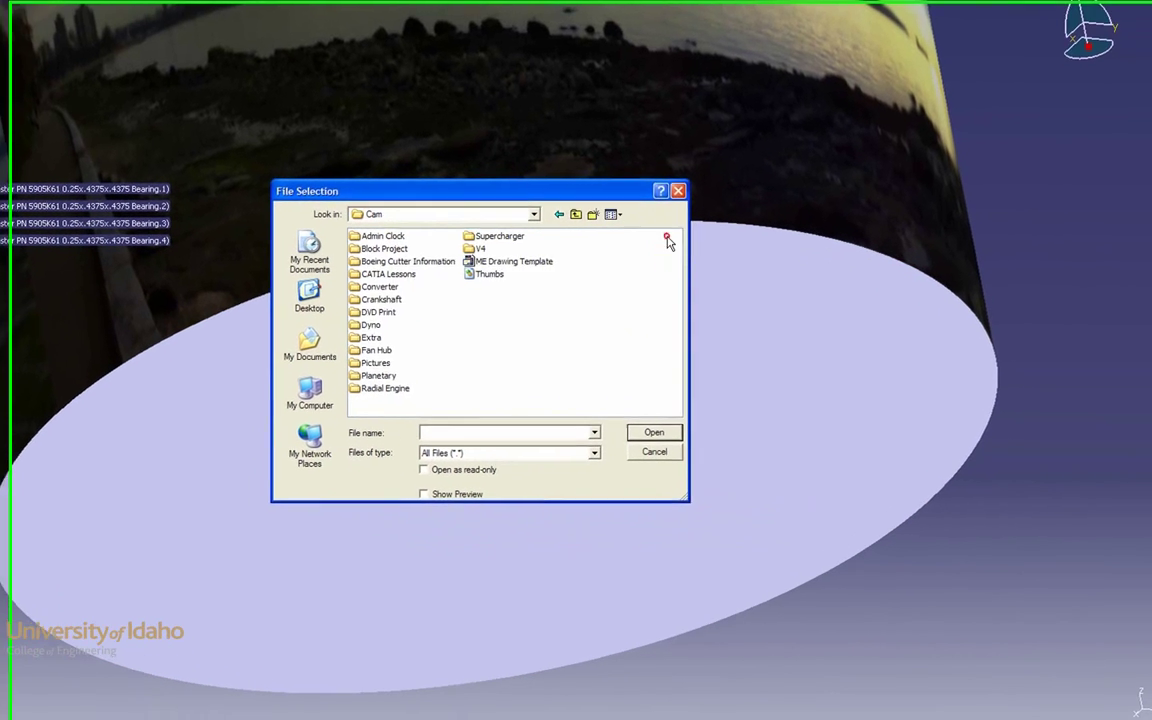
{"action": "double_click", "coordinate": [370, 271]}
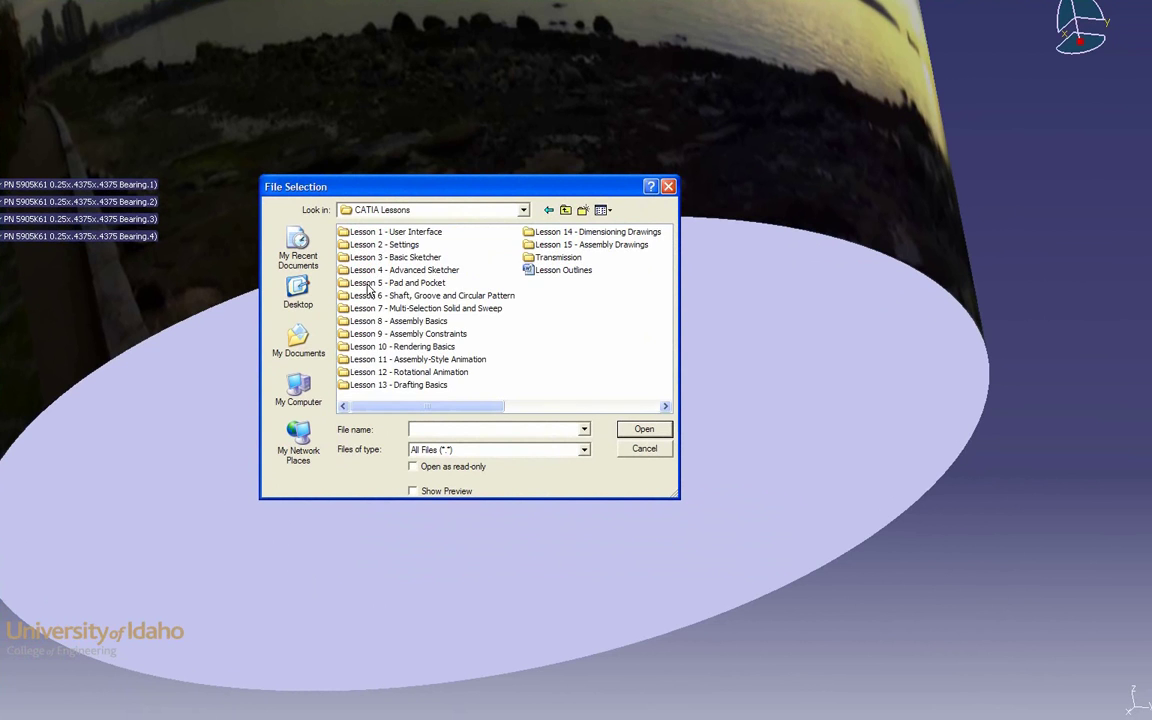
{"action": "double_click", "coordinate": [390, 347]}
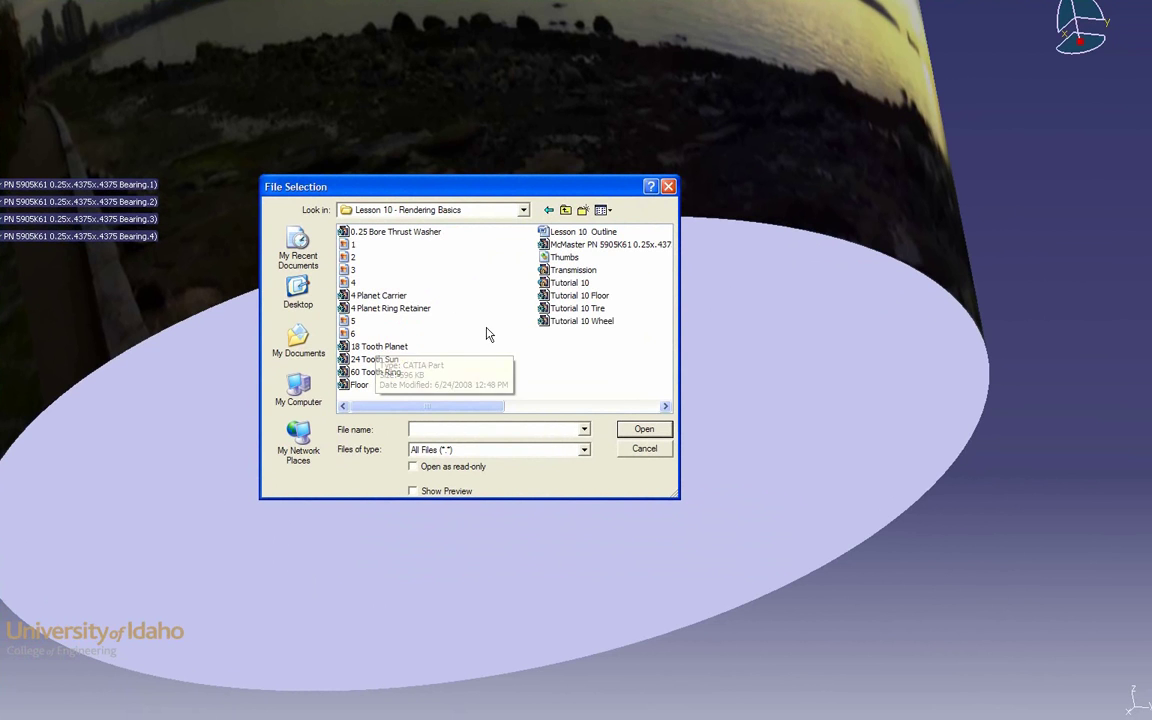
{"action": "double_click", "coordinate": [355, 383]}
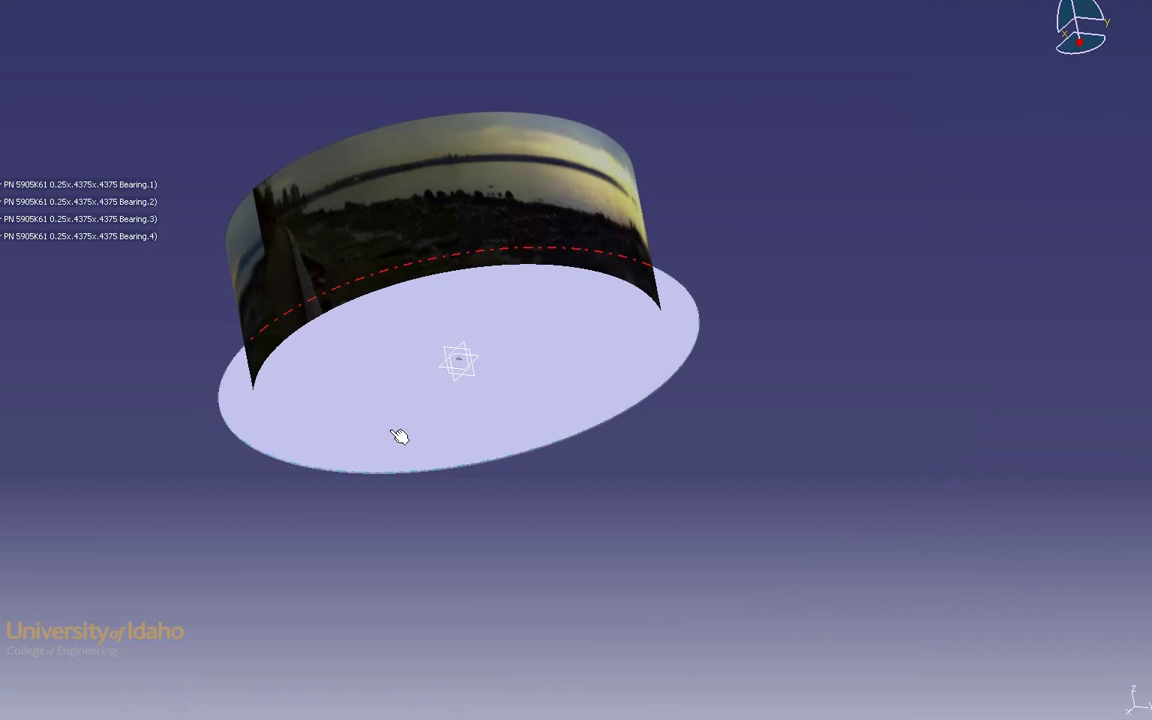
Lower the floor with the compass so it sits below the transmission, then reset the compass.
{"action": "middle_click_drag", "start_coordinate": [399, 436], "coordinate": [375, 284]}
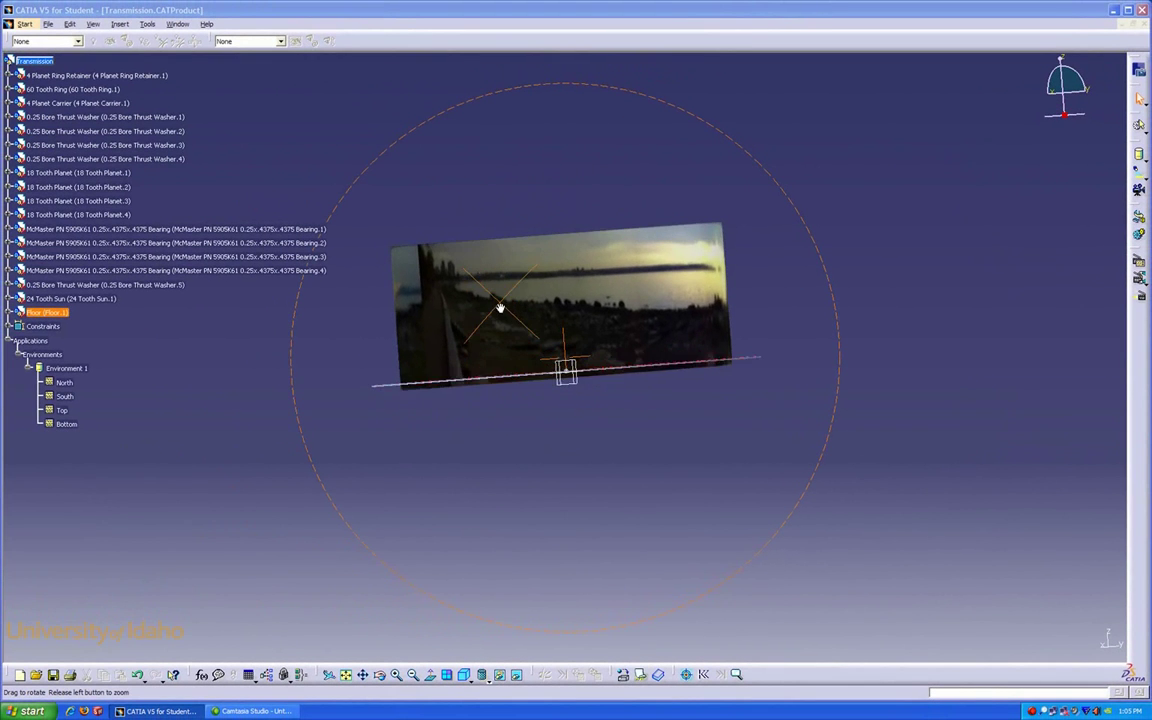
{"action": "middle_click_drag", "start_coordinate": [500, 308], "coordinate": [375, 131]}
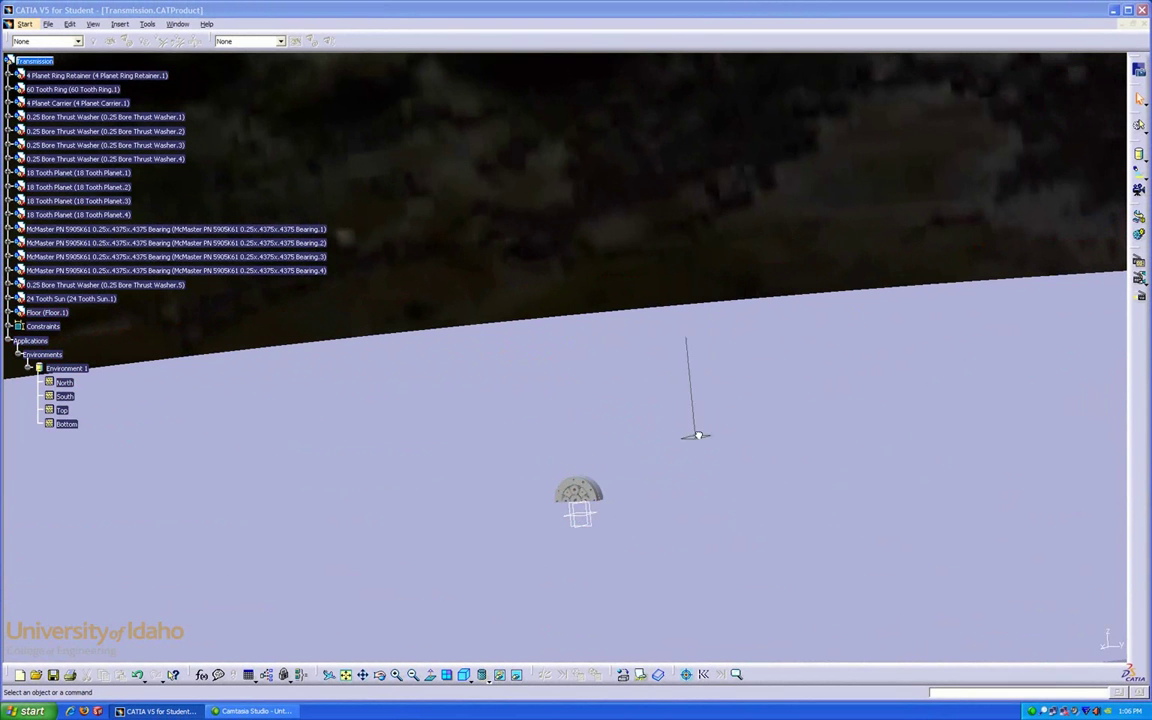
{"action": "left_click", "coordinate": [686, 472]}
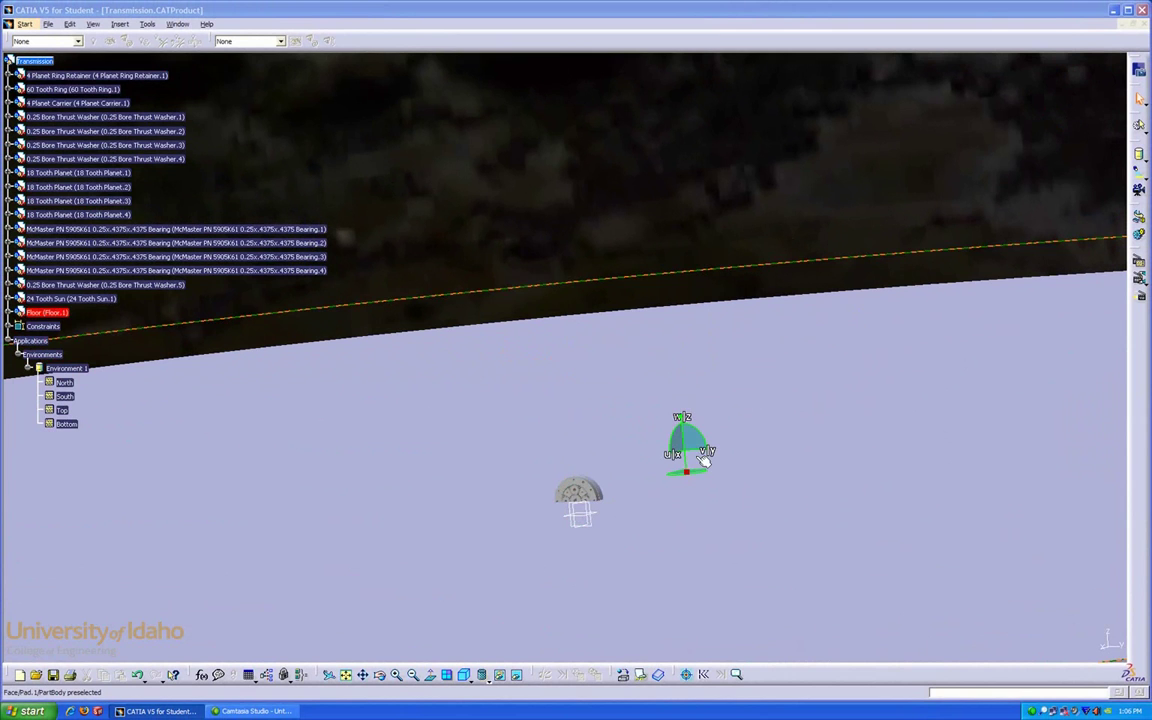
{"action": "left_click", "coordinate": [686, 458]}
{"action": "left_click_drag", "start_coordinate": [686, 461], "coordinate": [686, 485]}
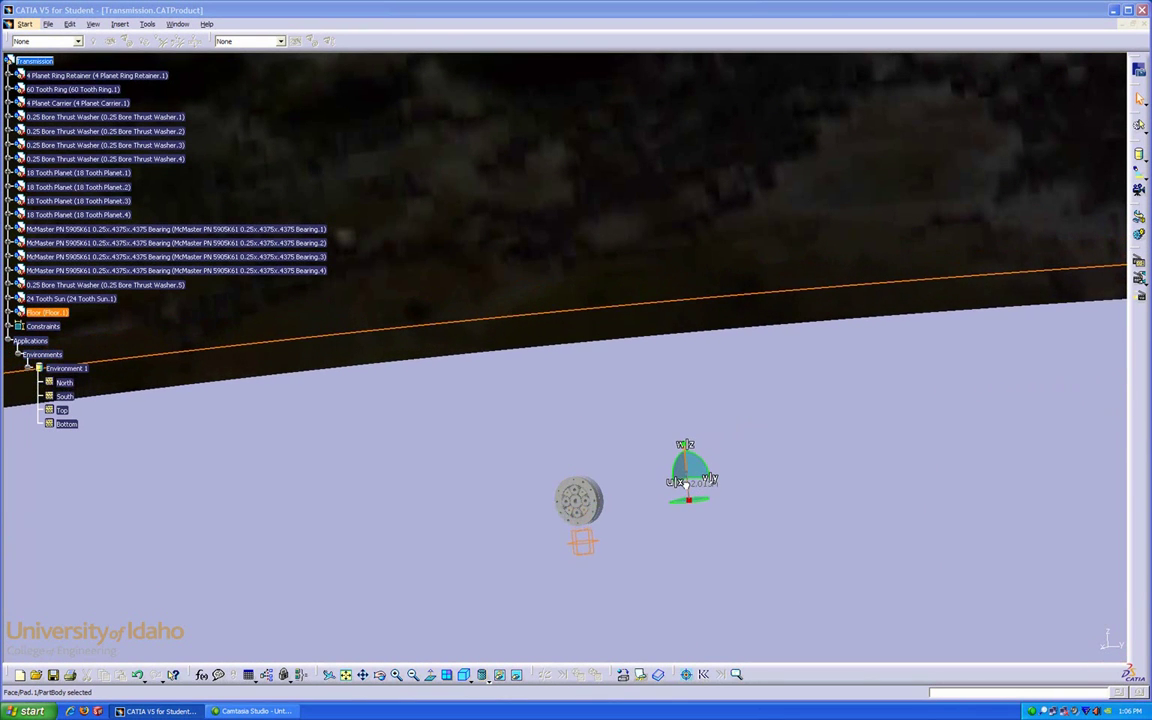
{"action": "middle_click_drag", "start_coordinate": [705, 466], "coordinate": [652, 441]}
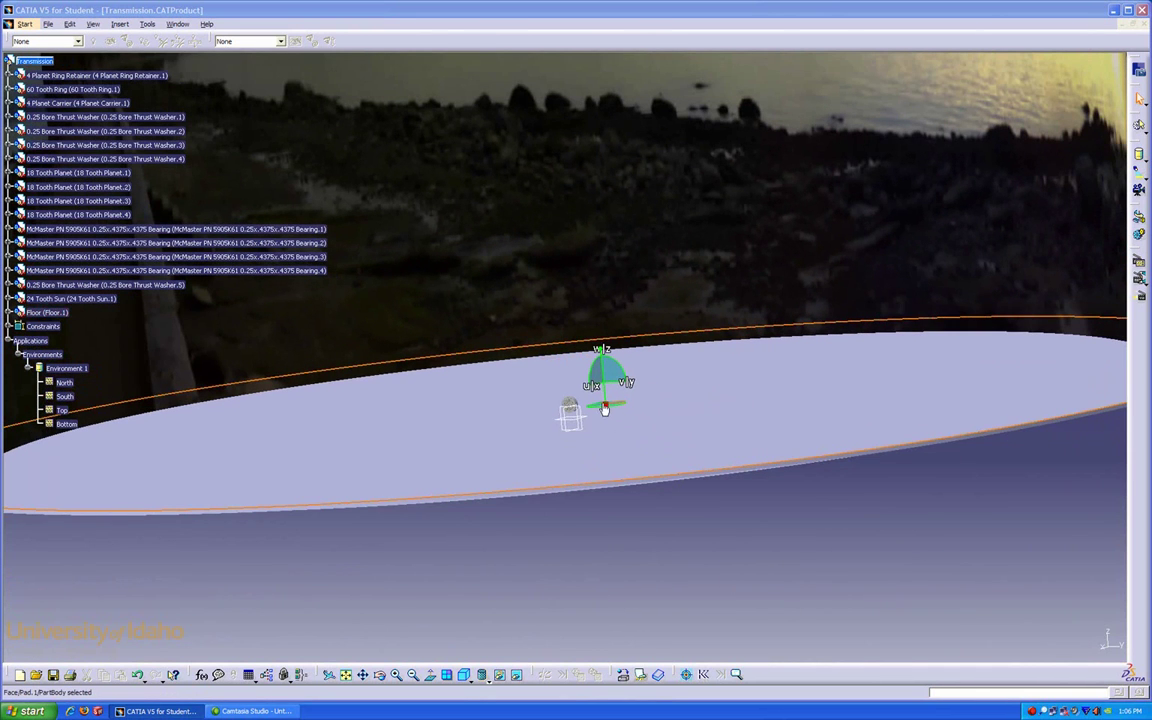
{"action": "left_click_drag", "start_coordinate": [605, 410], "coordinate": [612, 489]}
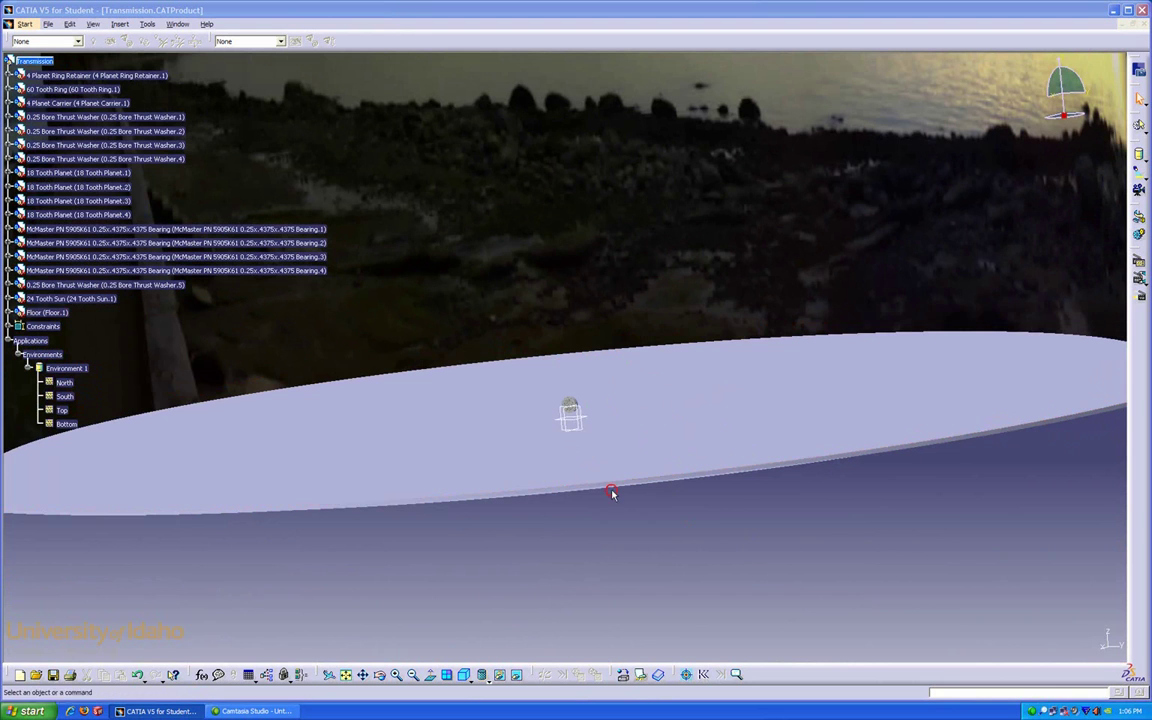
Toggle the floor's Hide/Show visibility to check its position under the transmission.
{"action": "right_click", "coordinate": [572, 414]}
{"action": "left_click", "coordinate": [588, 454]}
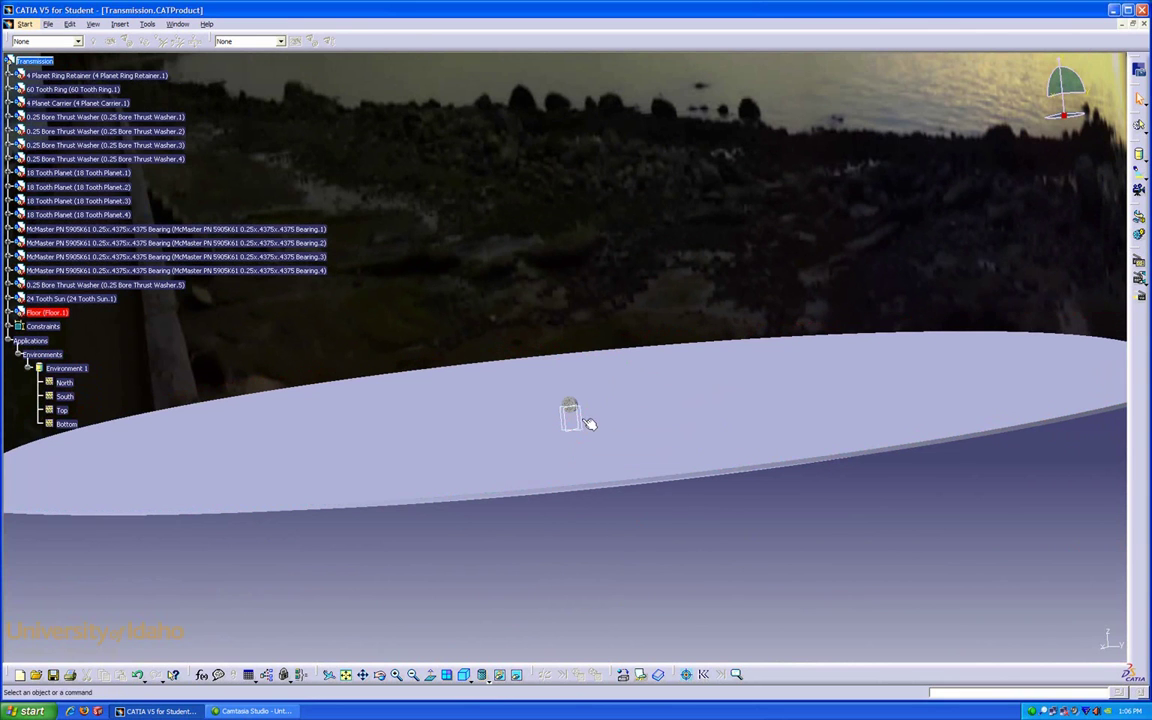
{"action": "right_click", "coordinate": [578, 420]}
{"action": "left_click", "coordinate": [592, 457]}
{"action": "right_click", "coordinate": [580, 427]}
{"action": "left_click", "coordinate": [585, 458]}
{"action": "middle_click_drag", "start_coordinate": [476, 439], "coordinate": [484, 487]}
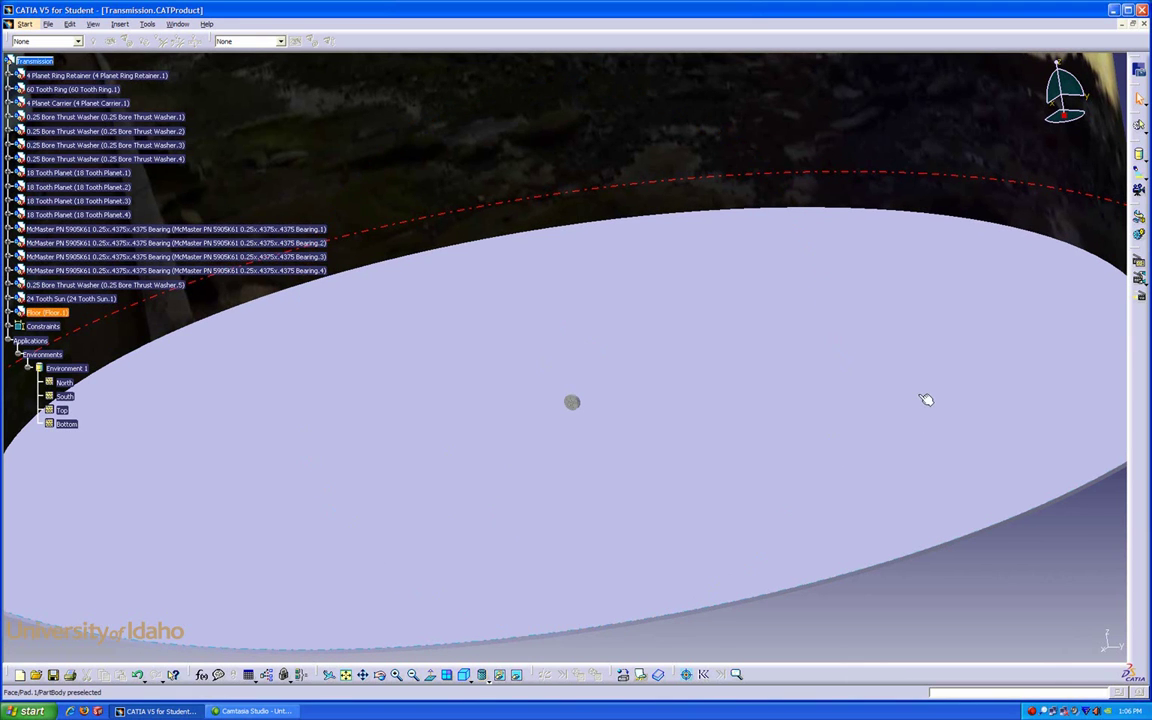
Apply the DS Black material from the Painting catalog to Floor.1.
{"action": "left_click", "coordinate": [62, 316]}
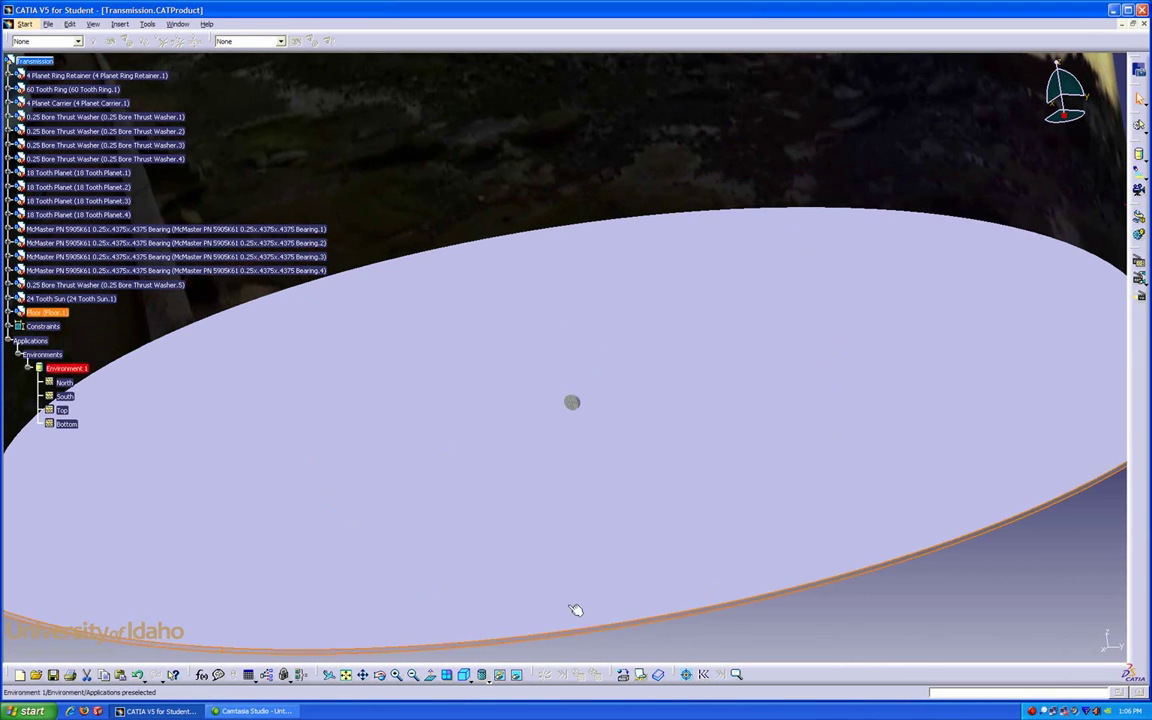
{"action": "left_click", "coordinate": [622, 674]}
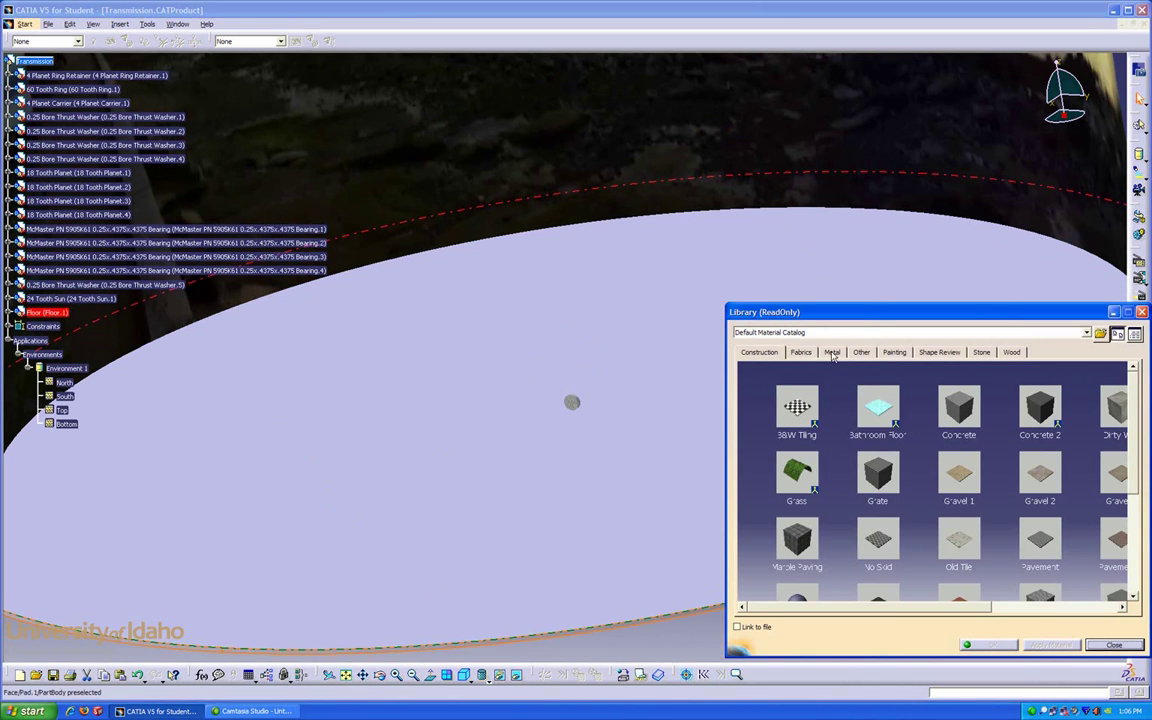
{"action": "left_click", "coordinate": [793, 355]}
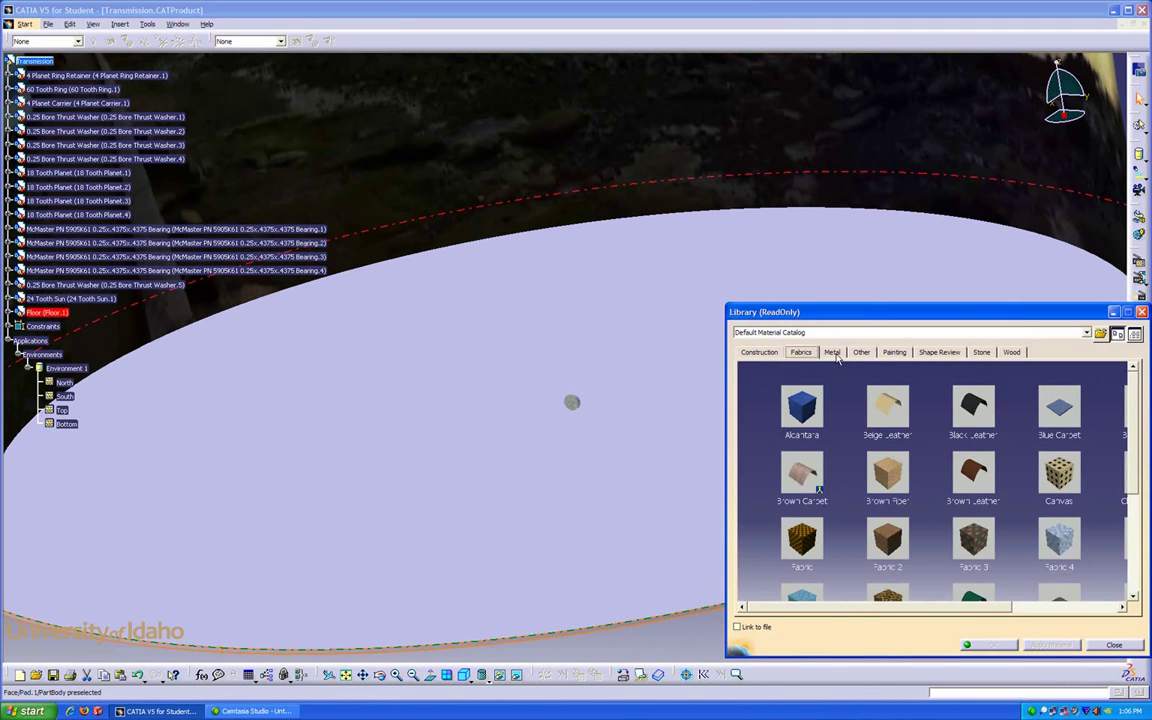
{"action": "left_click", "coordinate": [833, 353]}
{"action": "left_click", "coordinate": [861, 353]}
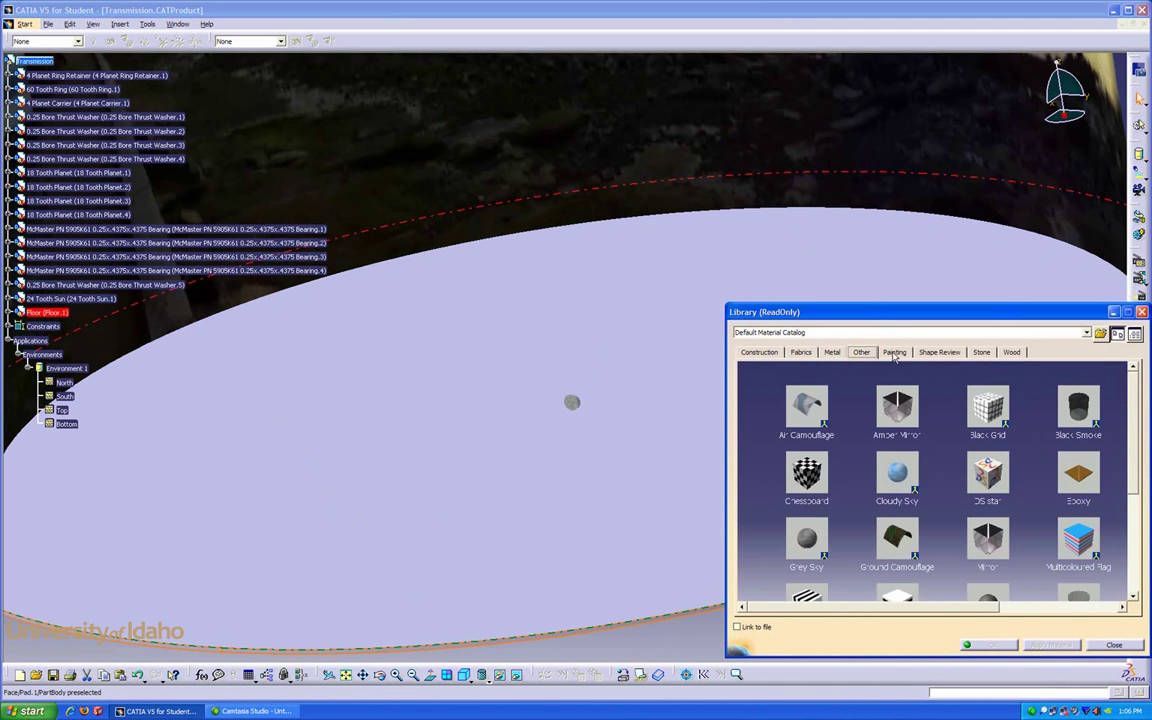
{"action": "left_click", "coordinate": [893, 353]}
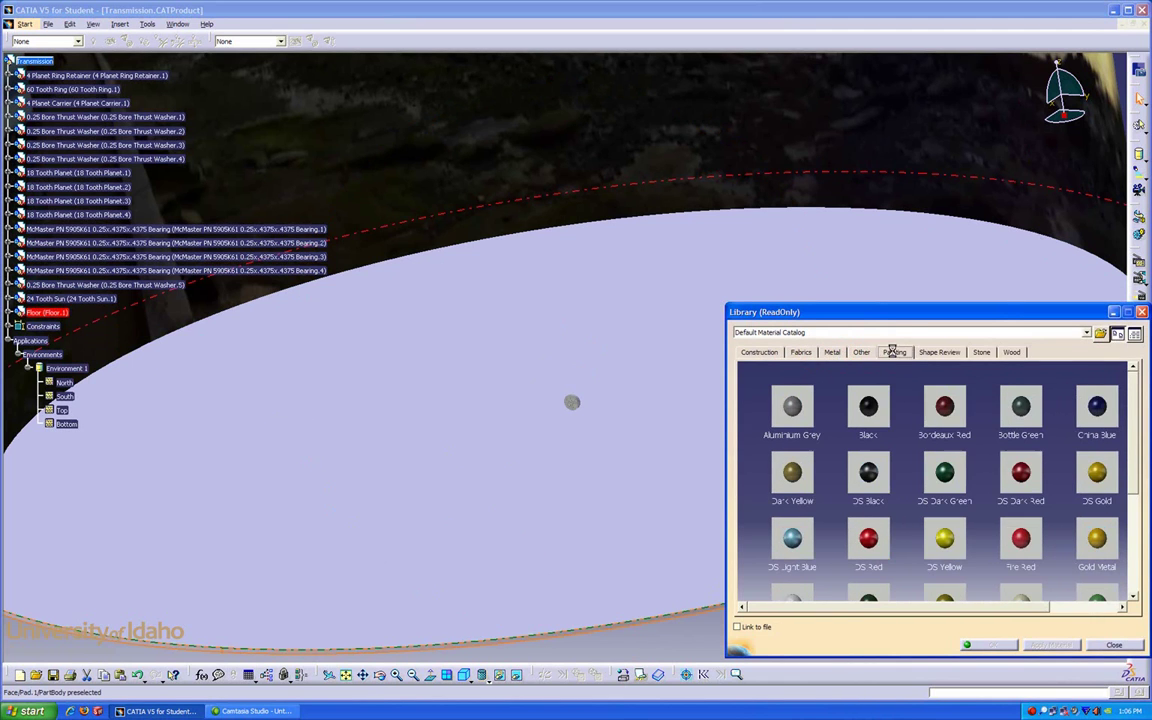
{"action": "left_click", "coordinate": [982, 354]}
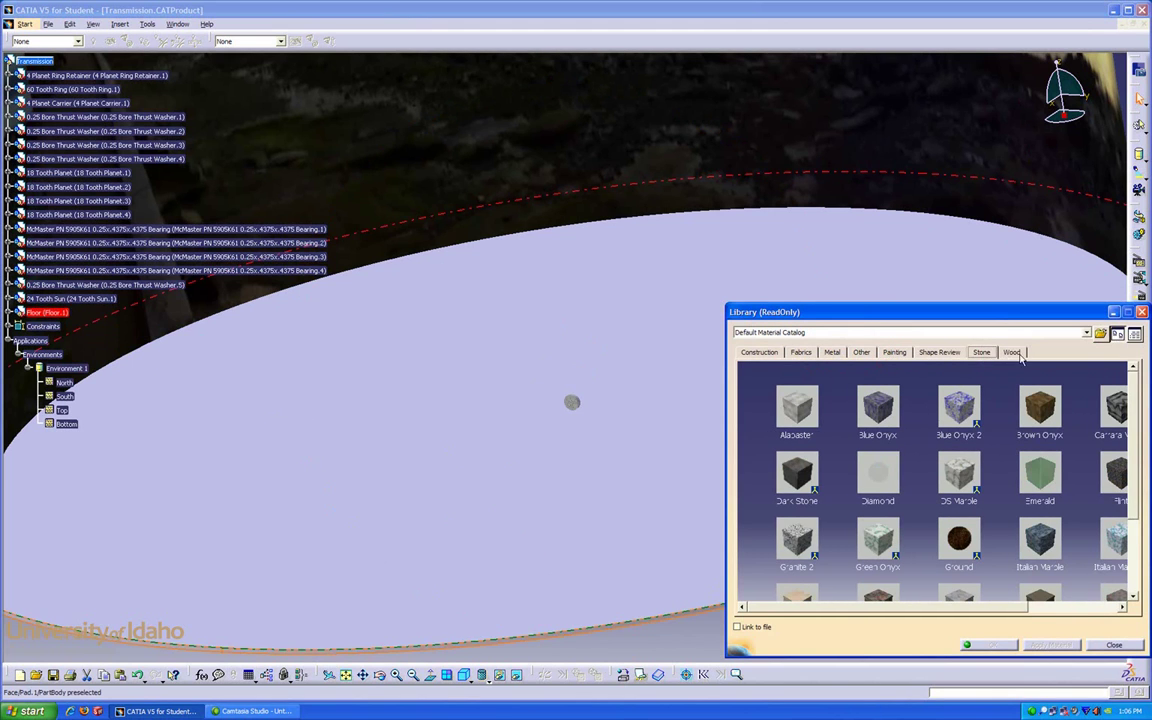
{"action": "left_click", "coordinate": [1012, 353]}
{"action": "left_click", "coordinate": [894, 352]}
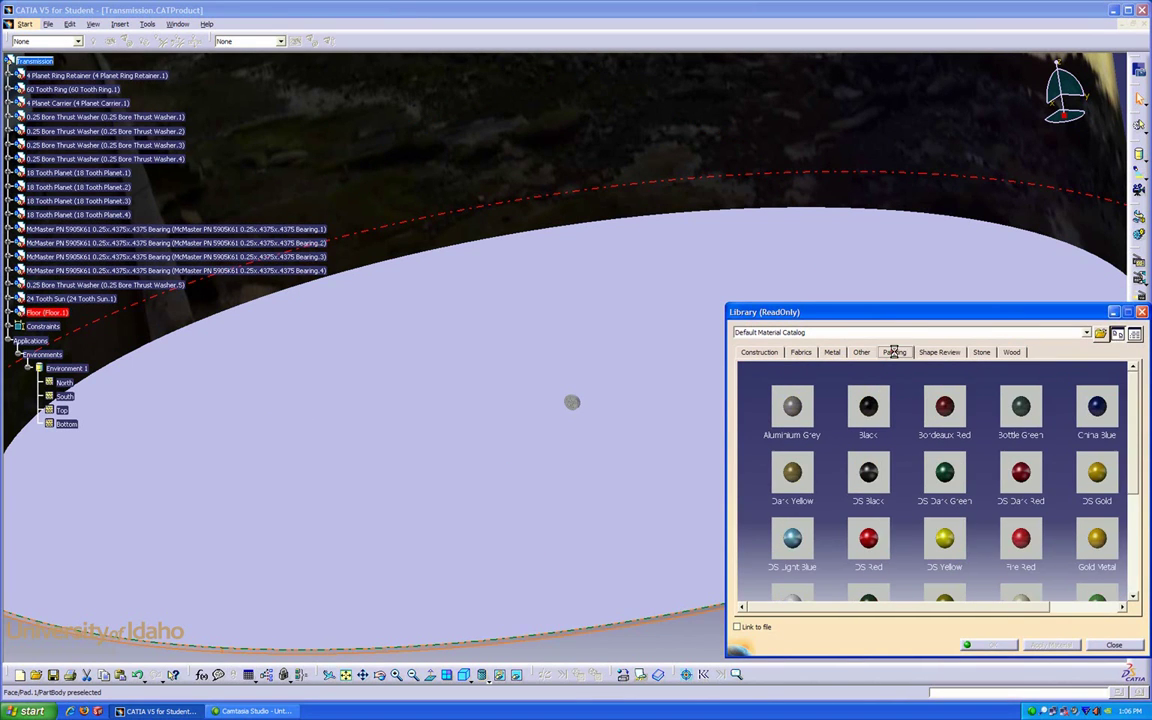
{"action": "left_click", "coordinate": [867, 476]}
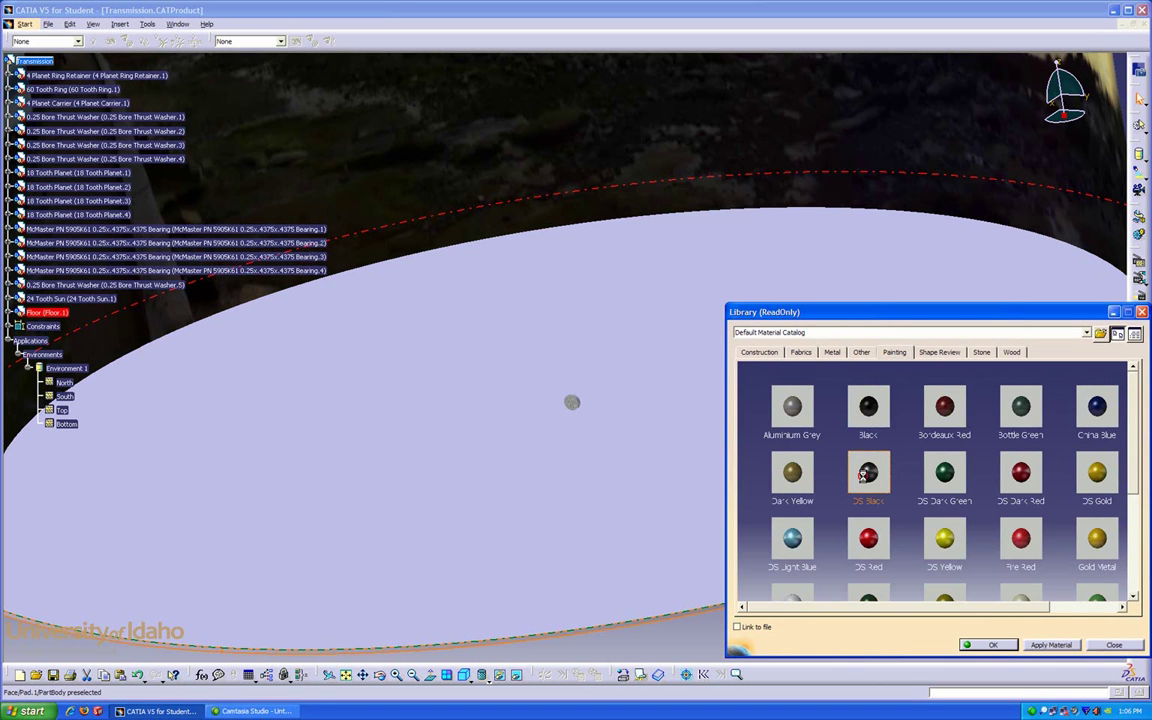
{"action": "left_click", "coordinate": [985, 644]}
Add a first directional light, shorten it and tilt it toward the upper left.
{"action": "middle_click_drag", "start_coordinate": [545, 504], "coordinate": [489, 540]}
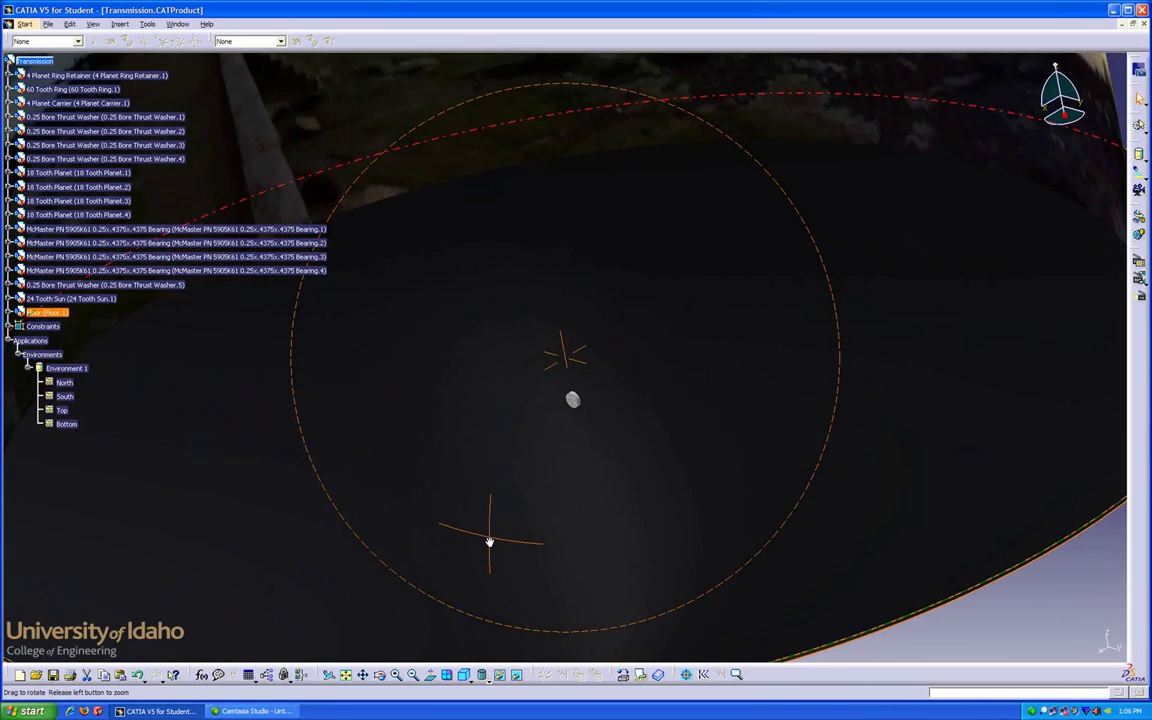
{"action": "middle_click_drag", "start_coordinate": [492, 386], "coordinate": [562, 444]}
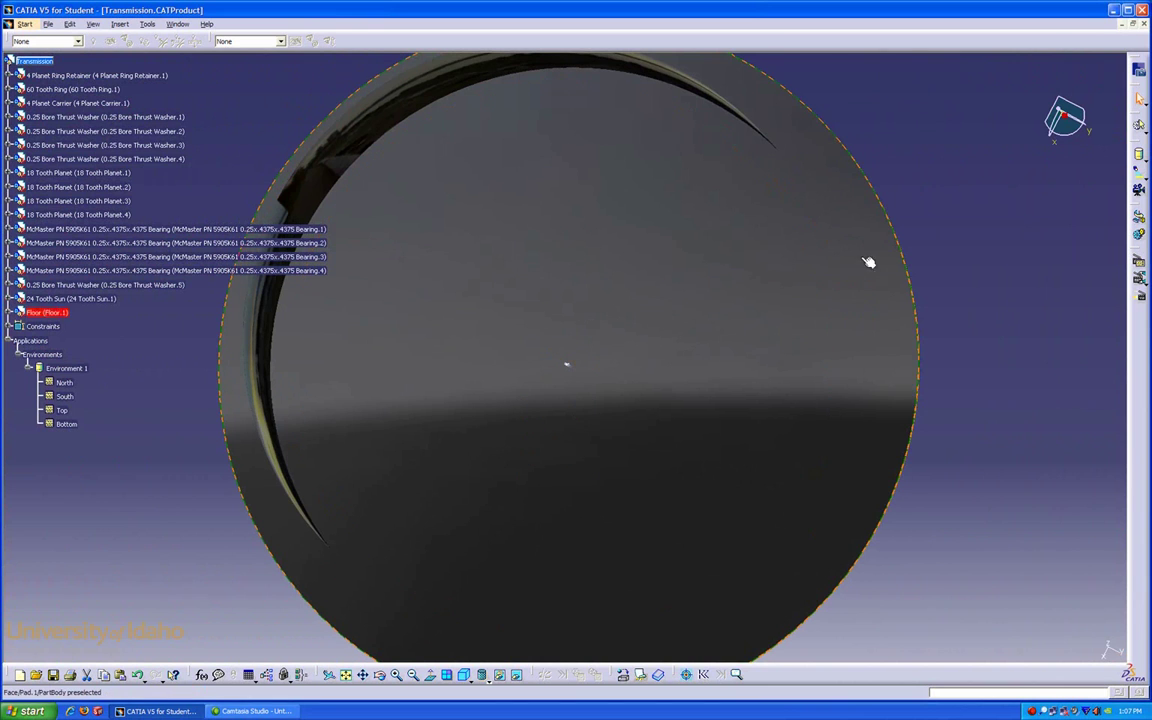
{"action": "left_click", "coordinate": [951, 228]}
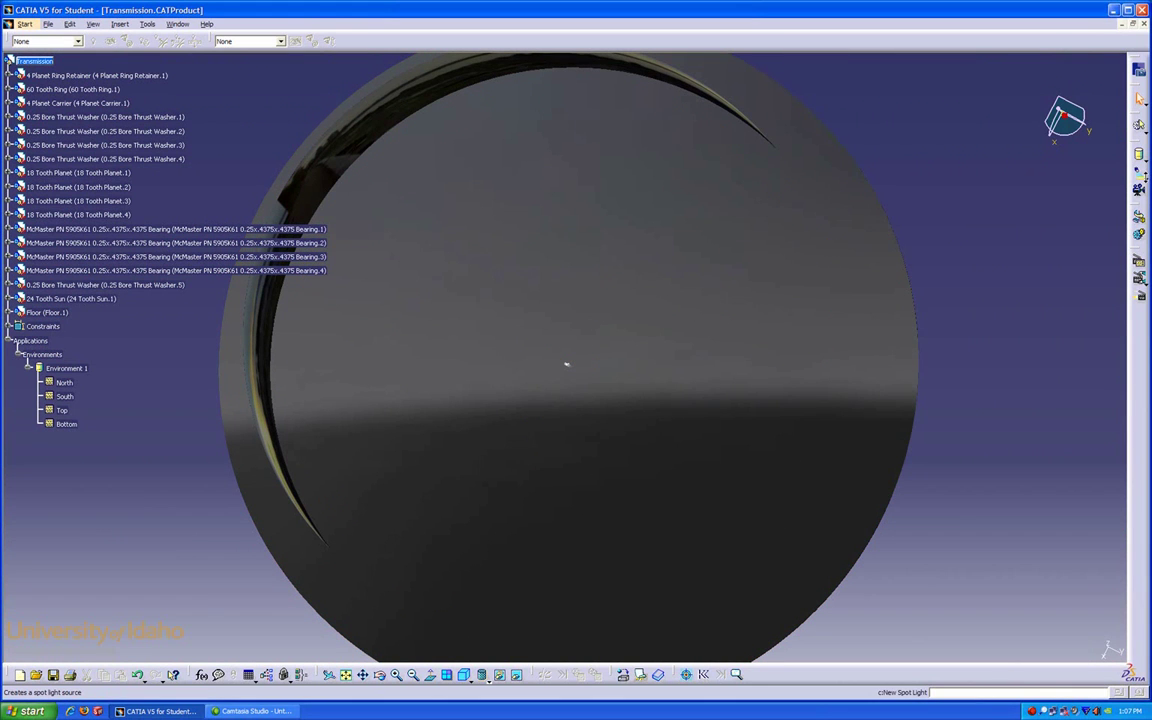
{"action": "left_click", "coordinate": [1146, 186]}
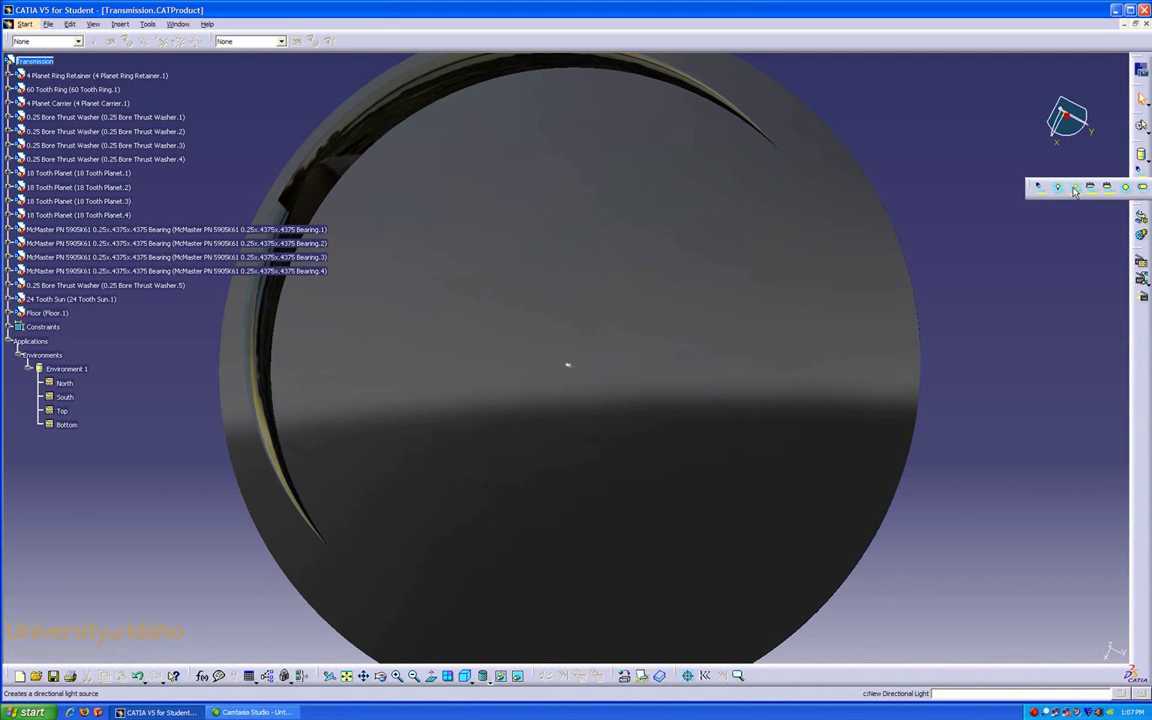
{"action": "left_click", "coordinate": [1074, 188]}
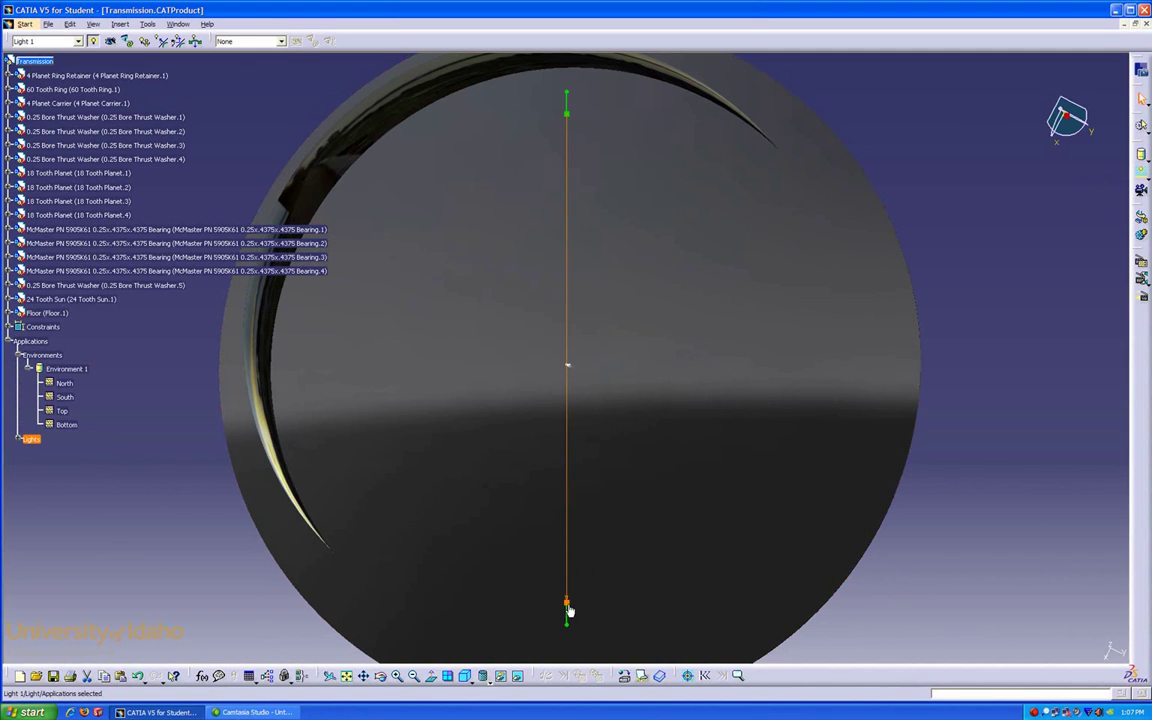
{"action": "left_click_drag", "start_coordinate": [569, 610], "coordinate": [561, 521]}
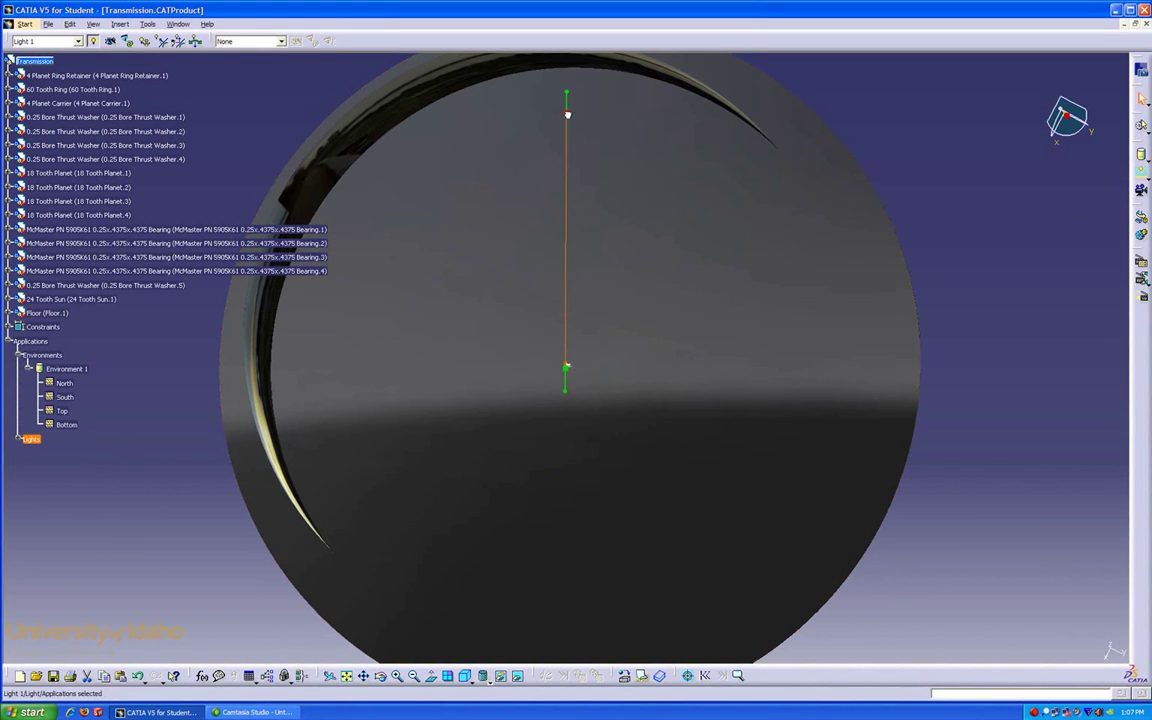
{"action": "left_click_drag", "start_coordinate": [567, 115], "coordinate": [376, 178]}
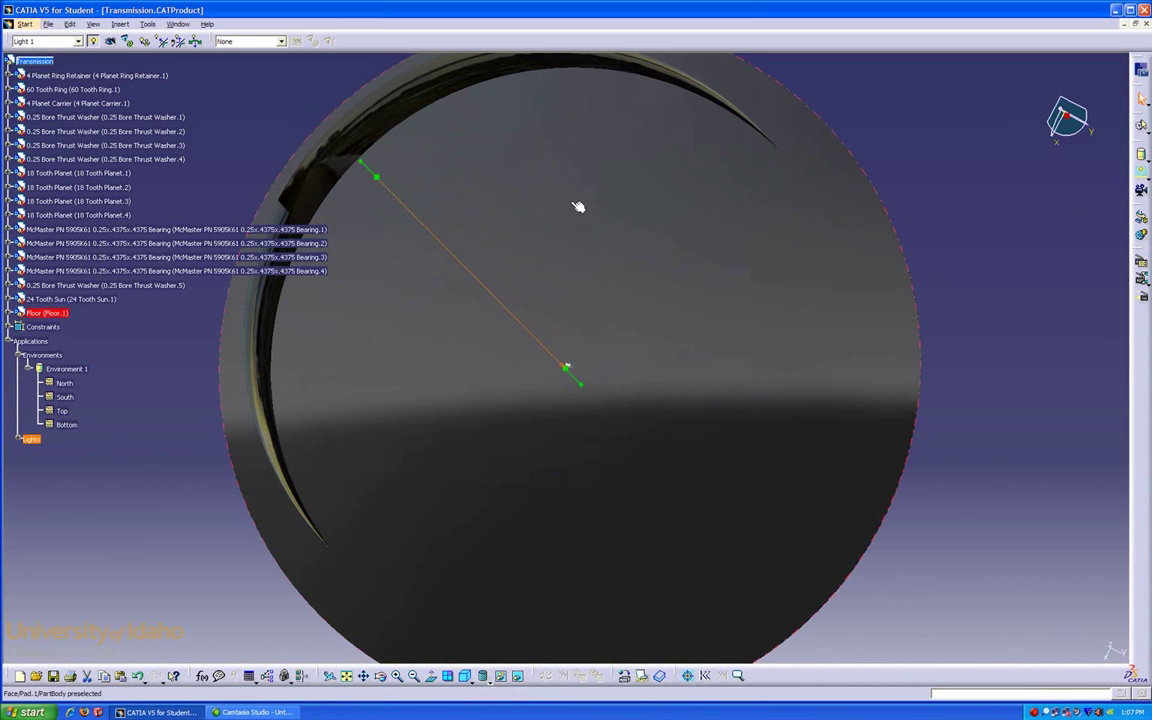
Add a second directional light ending at the floor centre, tilted toward the upper right.
{"action": "left_click", "coordinate": [1098, 187]}
{"action": "left_click", "coordinate": [1140, 188]}
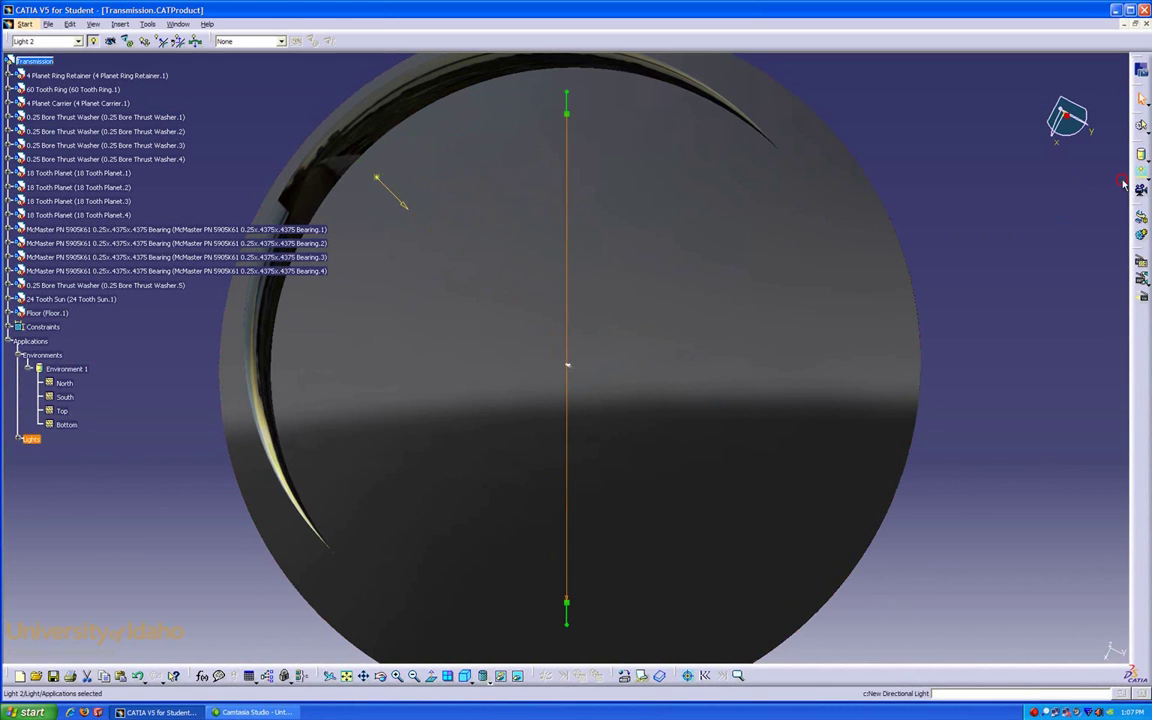
{"action": "left_click_drag", "start_coordinate": [568, 606], "coordinate": [567, 367]}
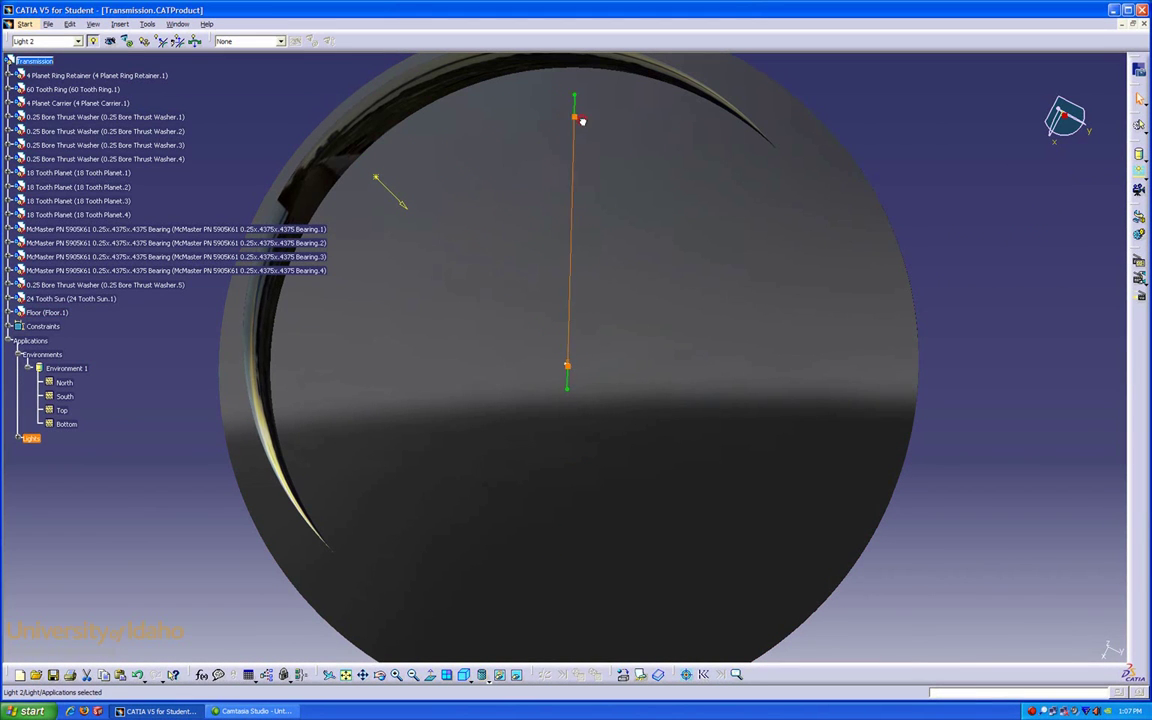
{"action": "left_click_drag", "start_coordinate": [578, 116], "coordinate": [758, 297]}
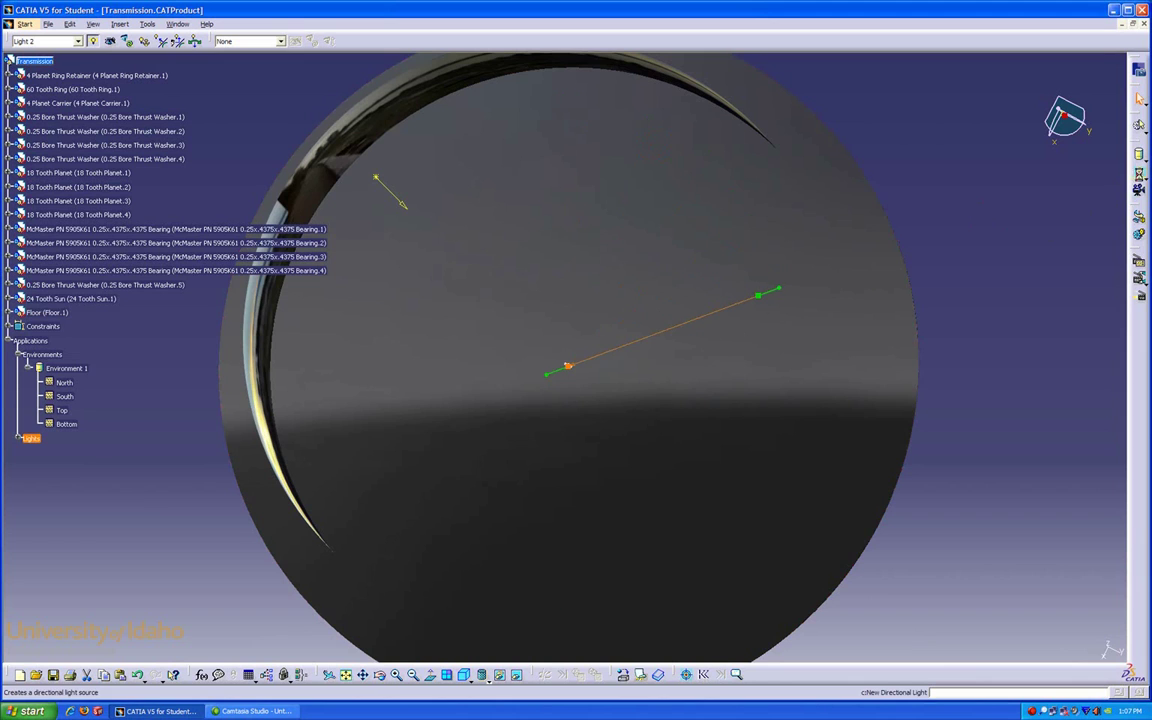
Add a third directional light and swing it down to a steeper angle.
{"action": "left_click", "coordinate": [1138, 172]}
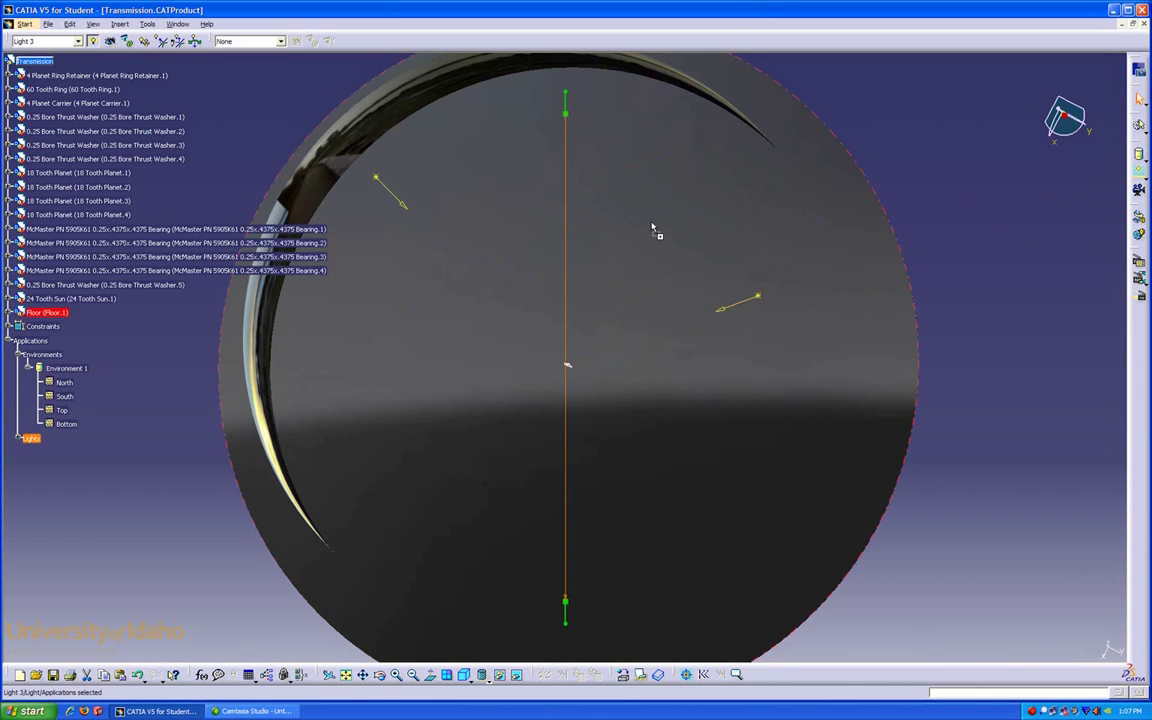
{"action": "key", "text": "Escape"}
{"action": "left_click", "coordinate": [566, 114]}
{"action": "left_click_drag", "start_coordinate": [566, 114], "coordinate": [569, 372]}
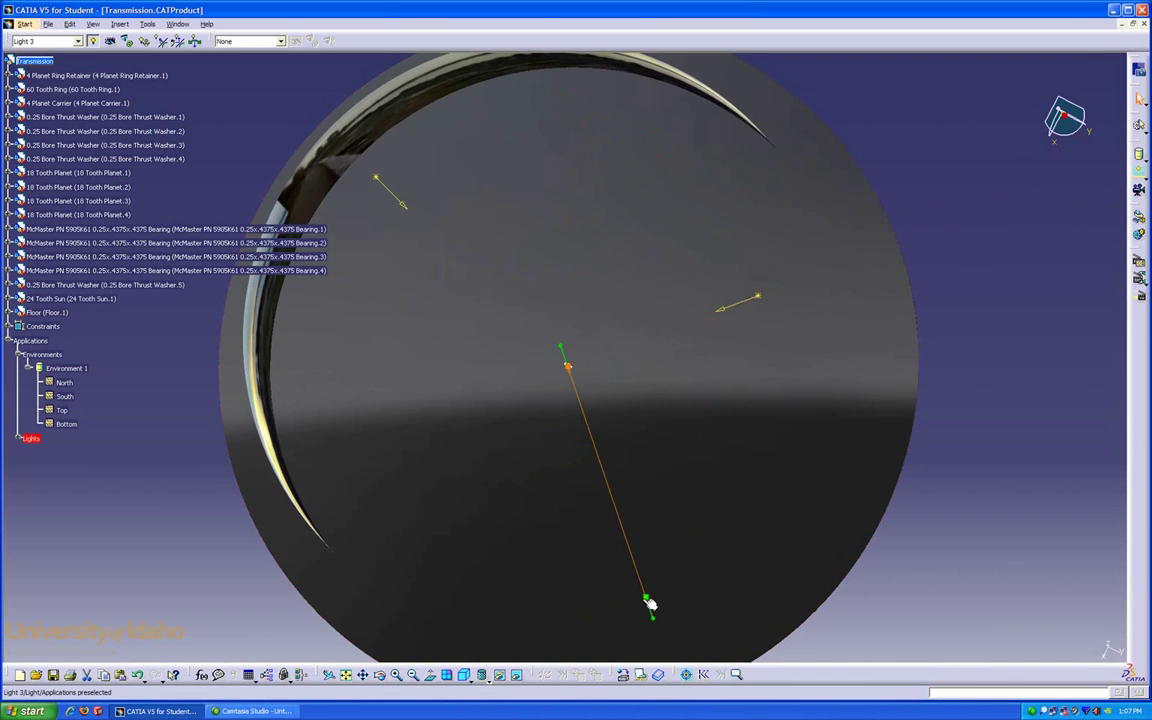
{"action": "left_click_drag", "start_coordinate": [646, 603], "coordinate": [520, 591]}
{"action": "middle_click_drag", "start_coordinate": [520, 591], "coordinate": [644, 224]}
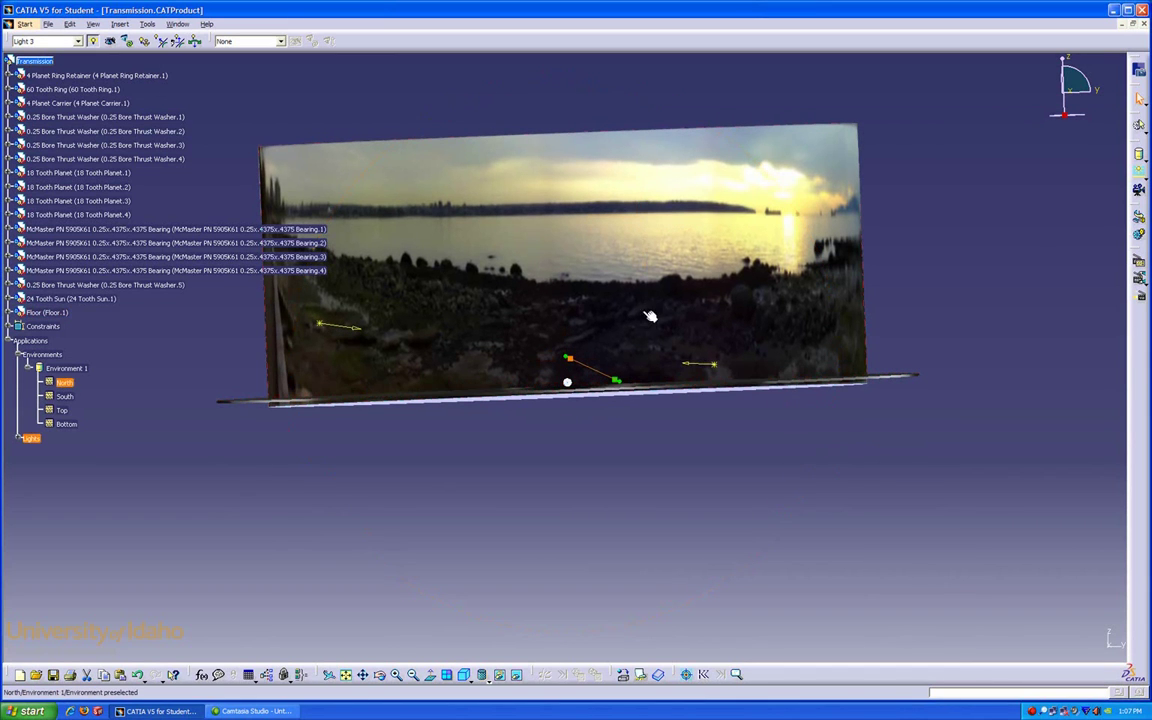
Re-aim Lights 2, 1 and 3 onto the floor, stretching Light 1 to its centre.
{"action": "left_click", "coordinate": [715, 367]}
{"action": "left_click_drag", "start_coordinate": [715, 367], "coordinate": [704, 295]}
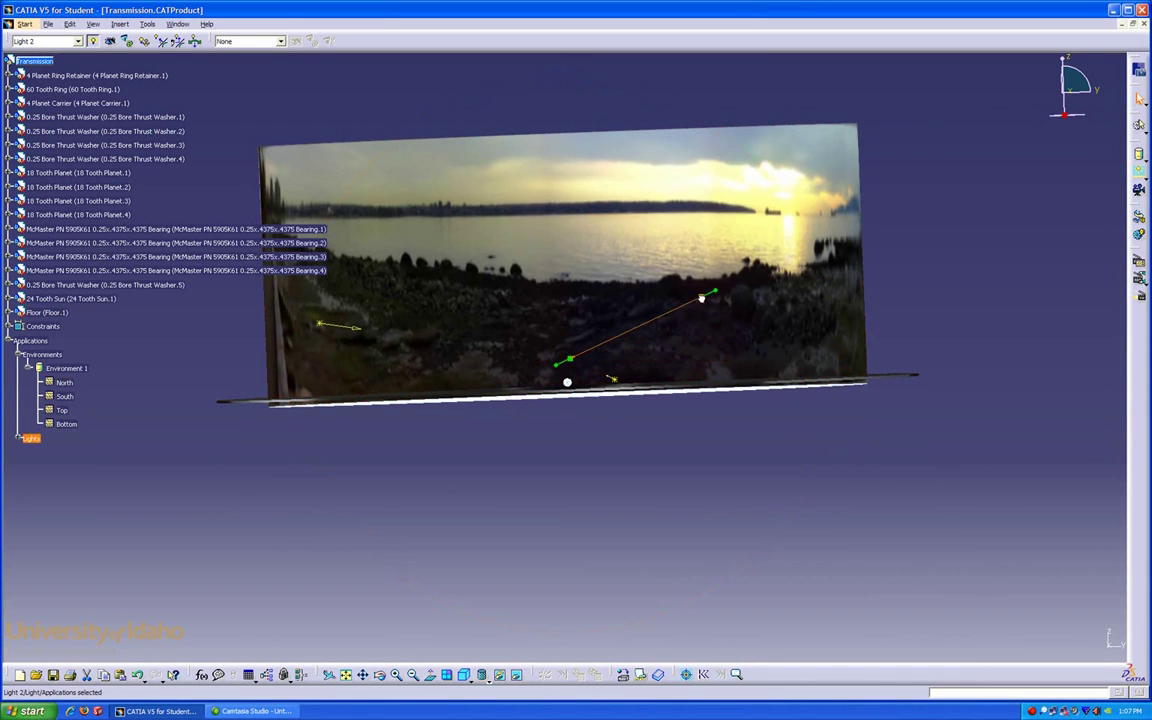
{"action": "left_click_drag", "start_coordinate": [572, 366], "coordinate": [566, 382]}
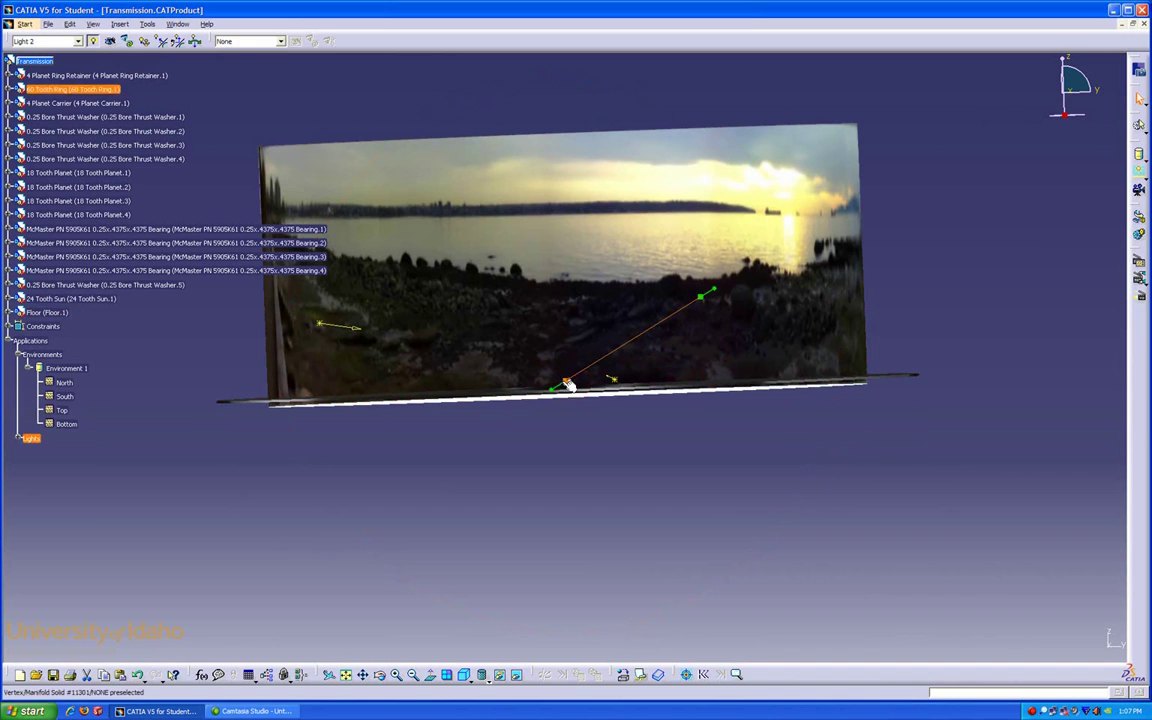
{"action": "left_click", "coordinate": [330, 325]}
{"action": "left_click_drag", "start_coordinate": [330, 325], "coordinate": [566, 382]}
{"action": "left_click", "coordinate": [613, 381]}
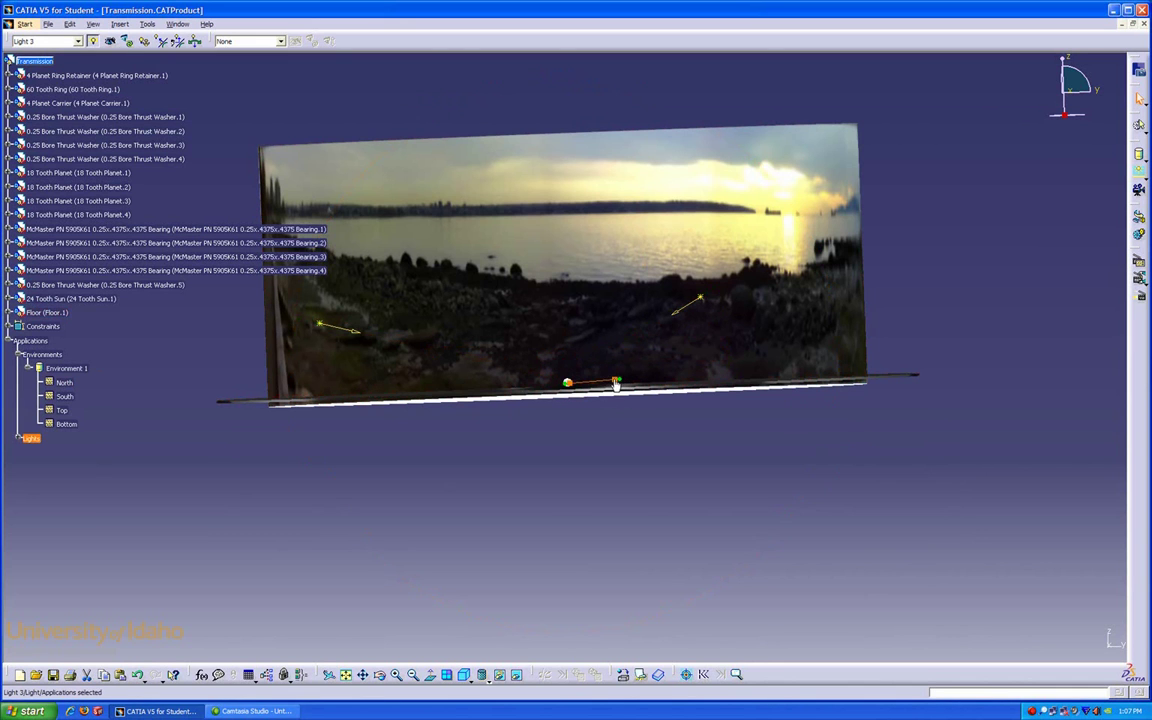
{"action": "left_click_drag", "start_coordinate": [616, 381], "coordinate": [612, 341]}
{"action": "middle_click_drag", "start_coordinate": [569, 302], "coordinate": [718, 262]}
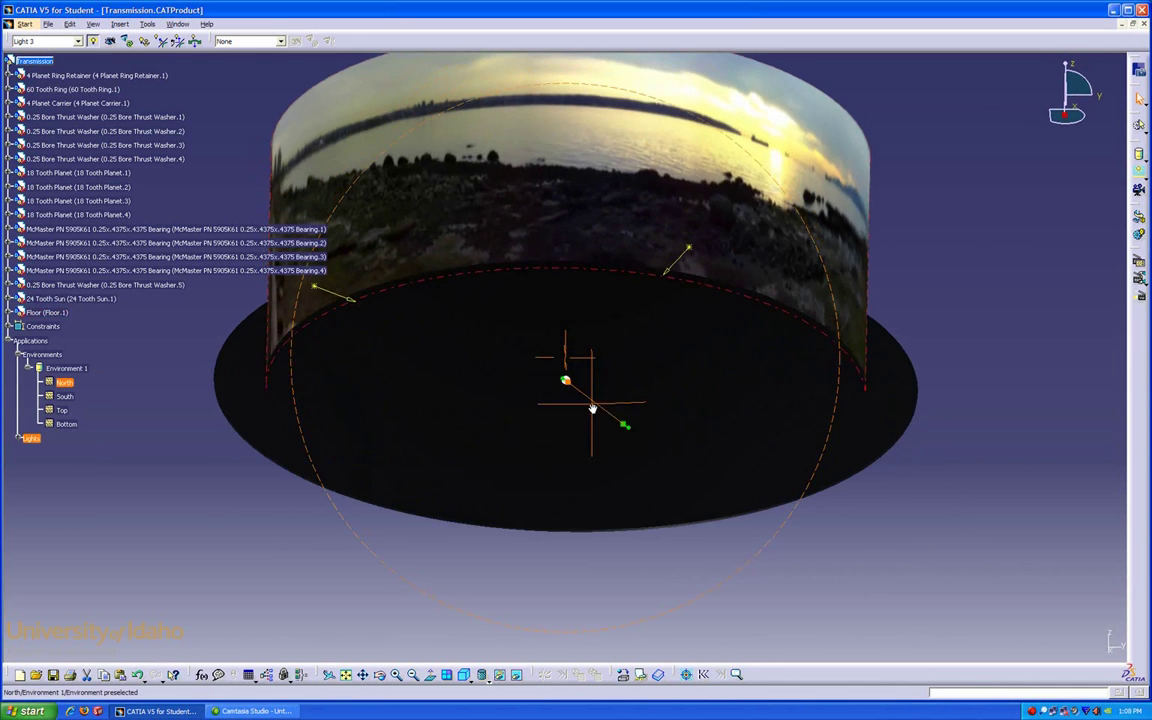
Make Light 2 a directional light with intensity lowered from 1.00 to 0.84.
{"action": "double_click", "coordinate": [684, 266]}
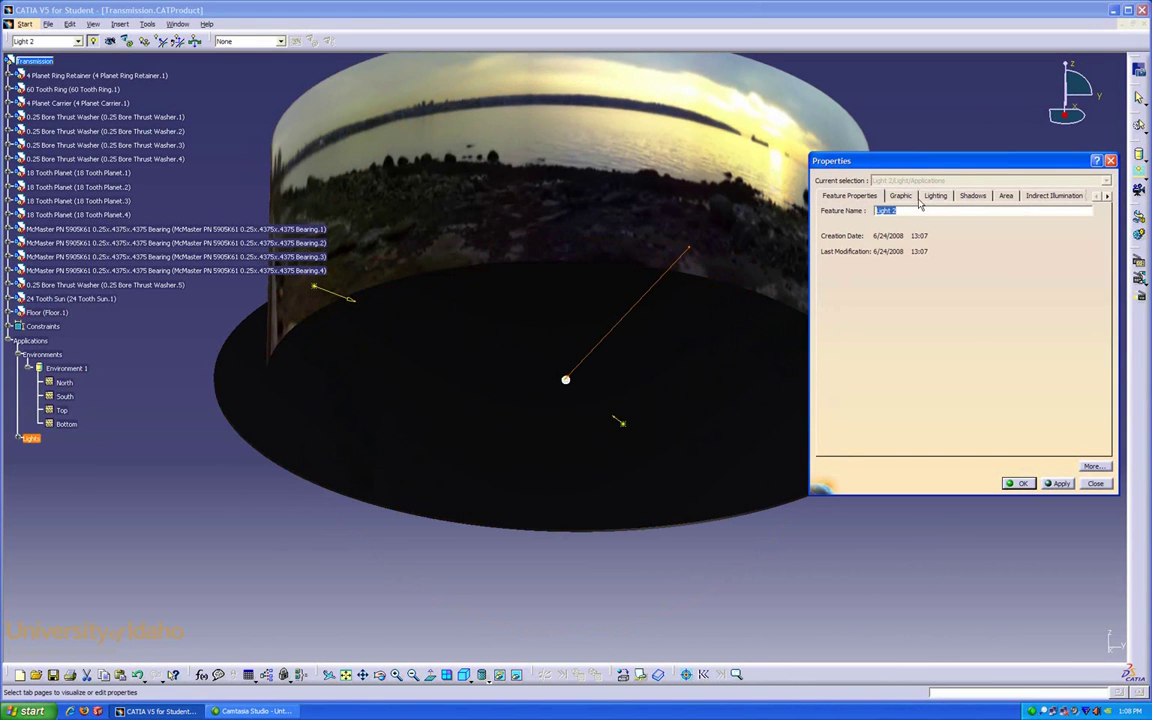
{"action": "left_click", "coordinate": [933, 196]}
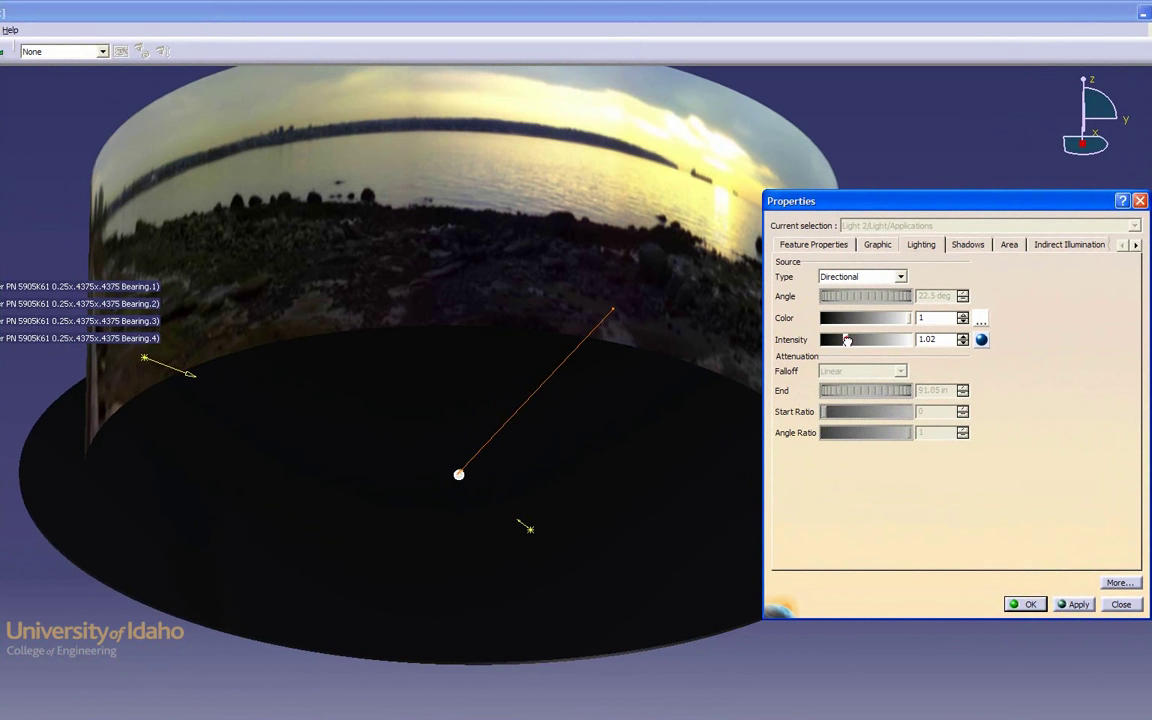
{"action": "left_click", "coordinate": [1012, 605]}
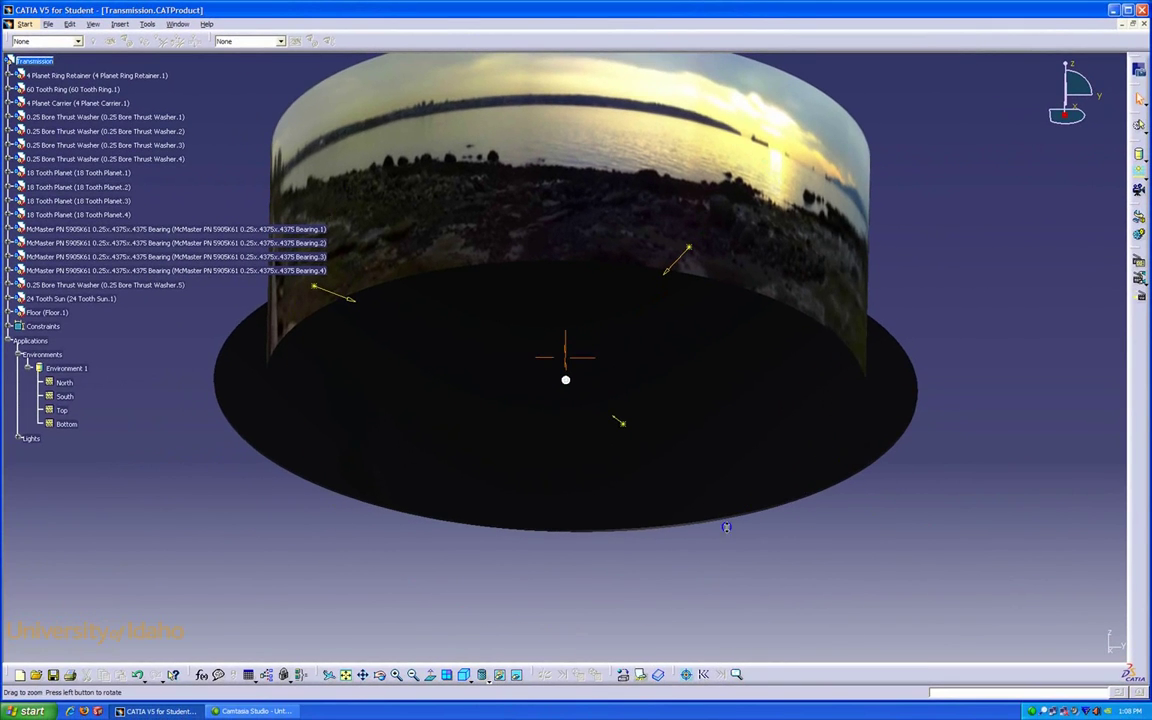
Add Camera 1 aimed at the gearbox and preview the scene through its viewer window.
{"action": "middle_click_drag", "start_coordinate": [726, 527], "coordinate": [694, 309]}
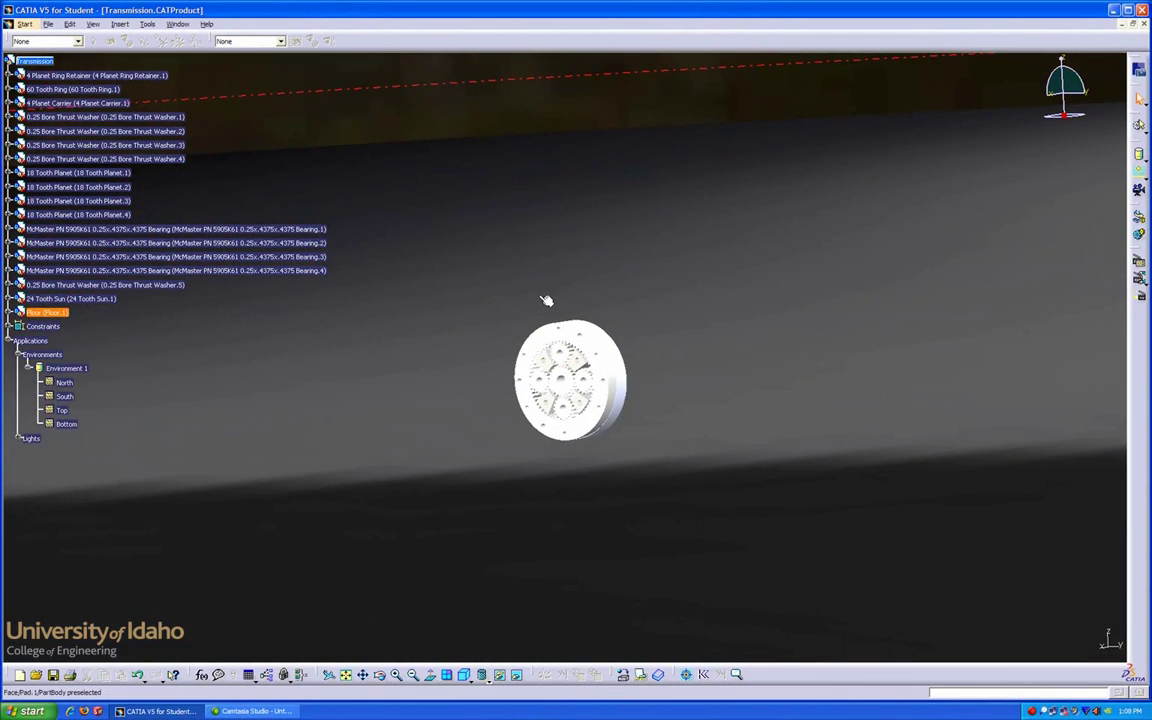
{"action": "middle_click_drag", "start_coordinate": [546, 300], "coordinate": [567, 241]}
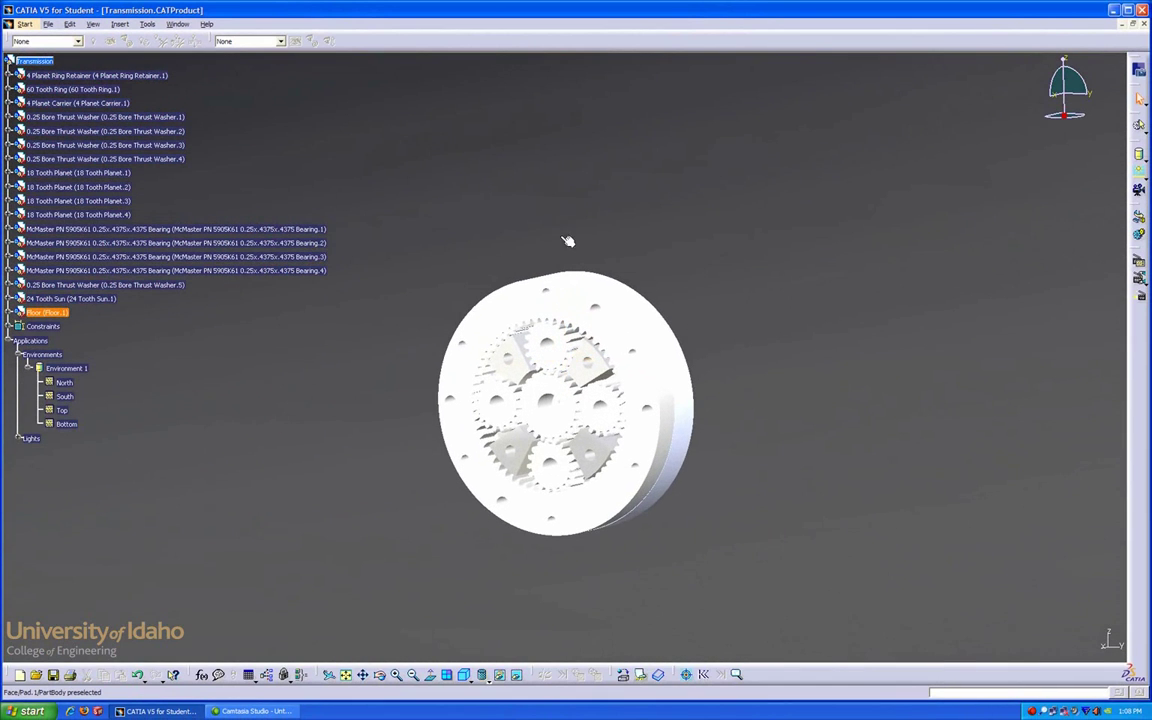
{"action": "left_click", "coordinate": [1138, 196]}
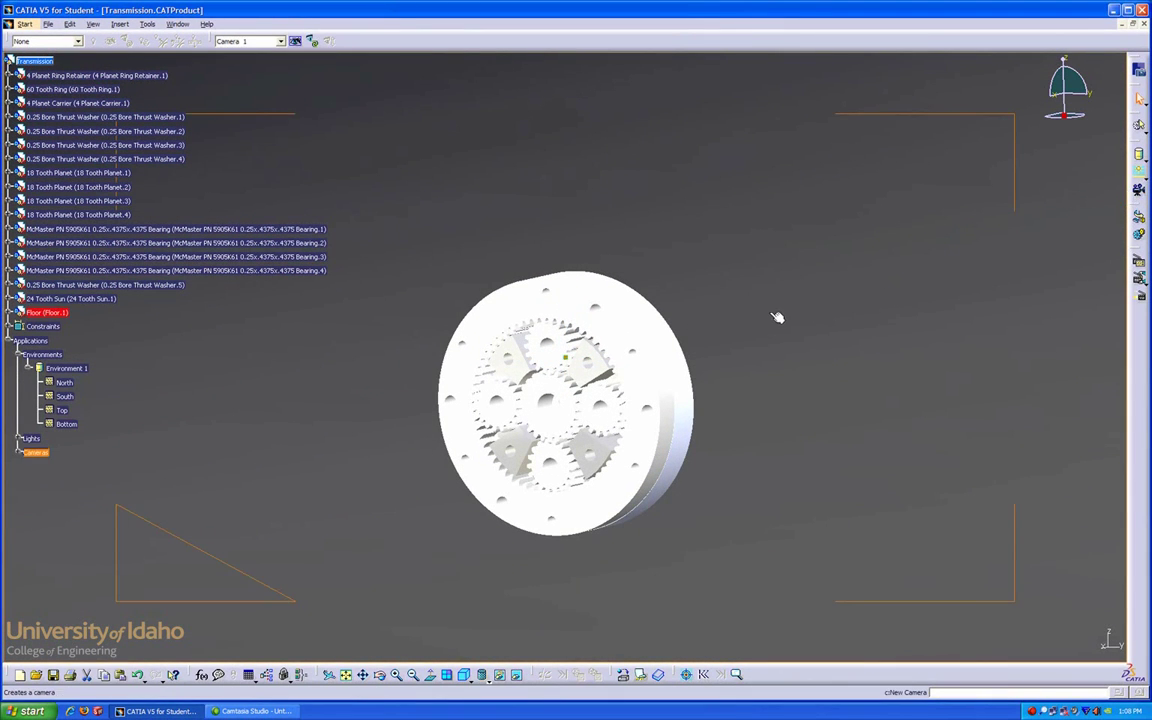
{"action": "middle_click_drag", "start_coordinate": [743, 319], "coordinate": [783, 429]}
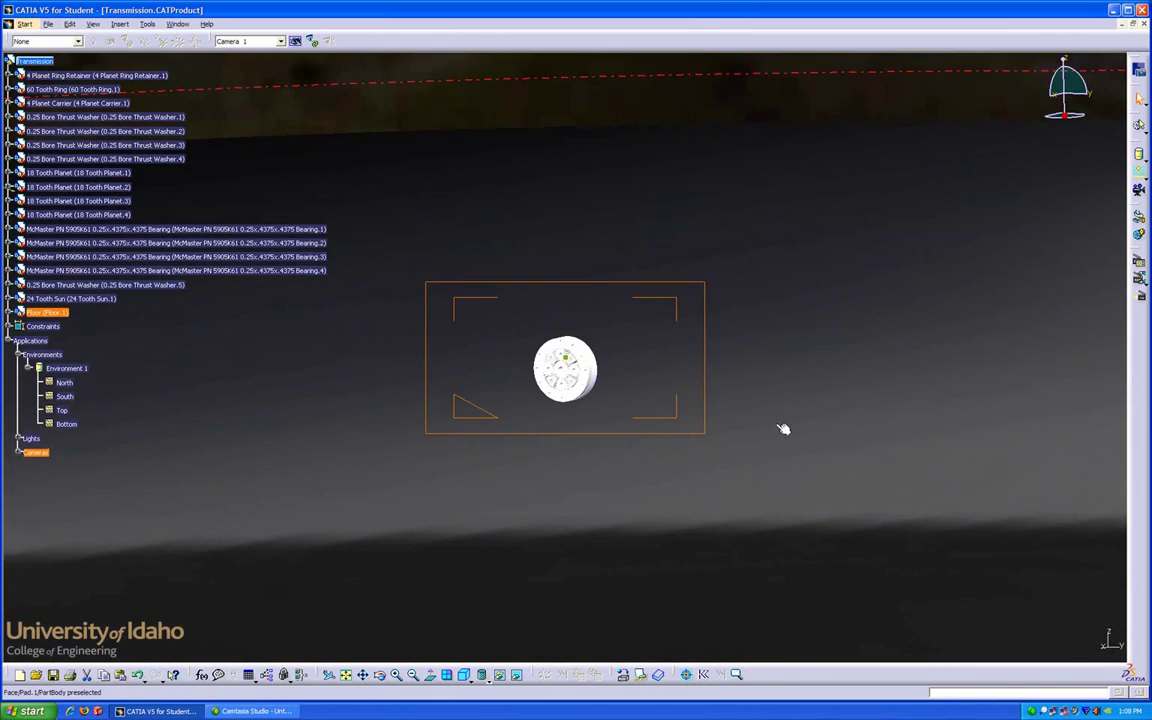
{"action": "middle_click_drag", "start_coordinate": [790, 318], "coordinate": [629, 387]}
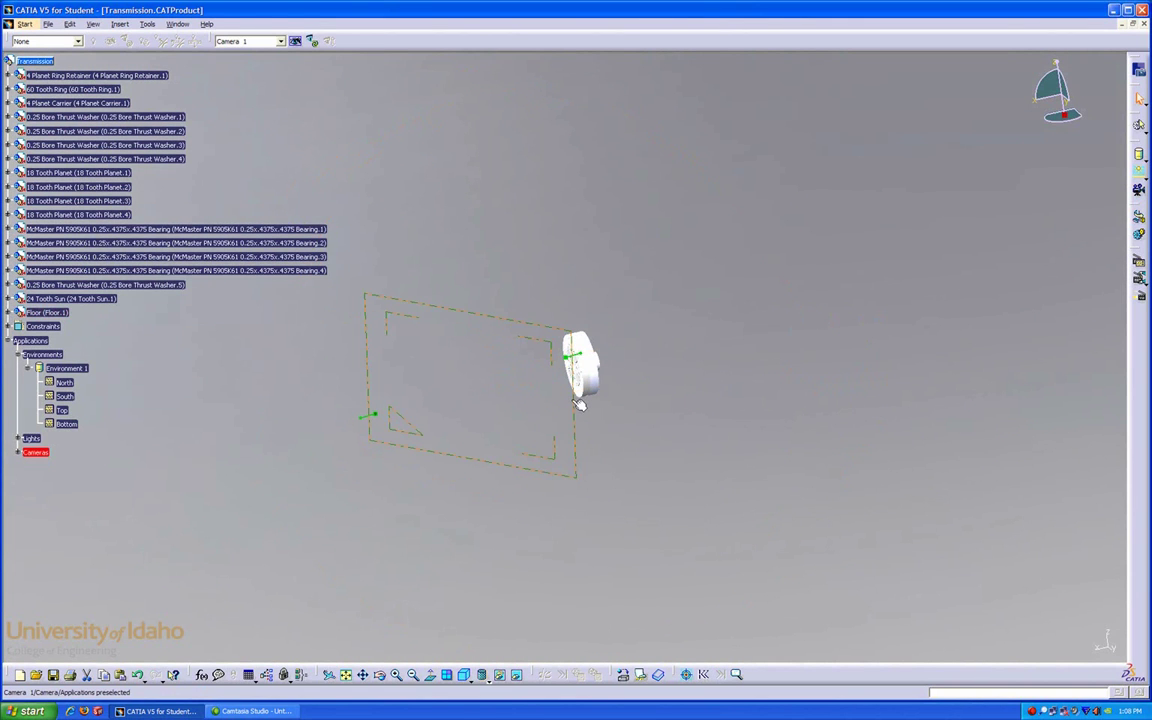
{"action": "left_click", "coordinate": [296, 43]}
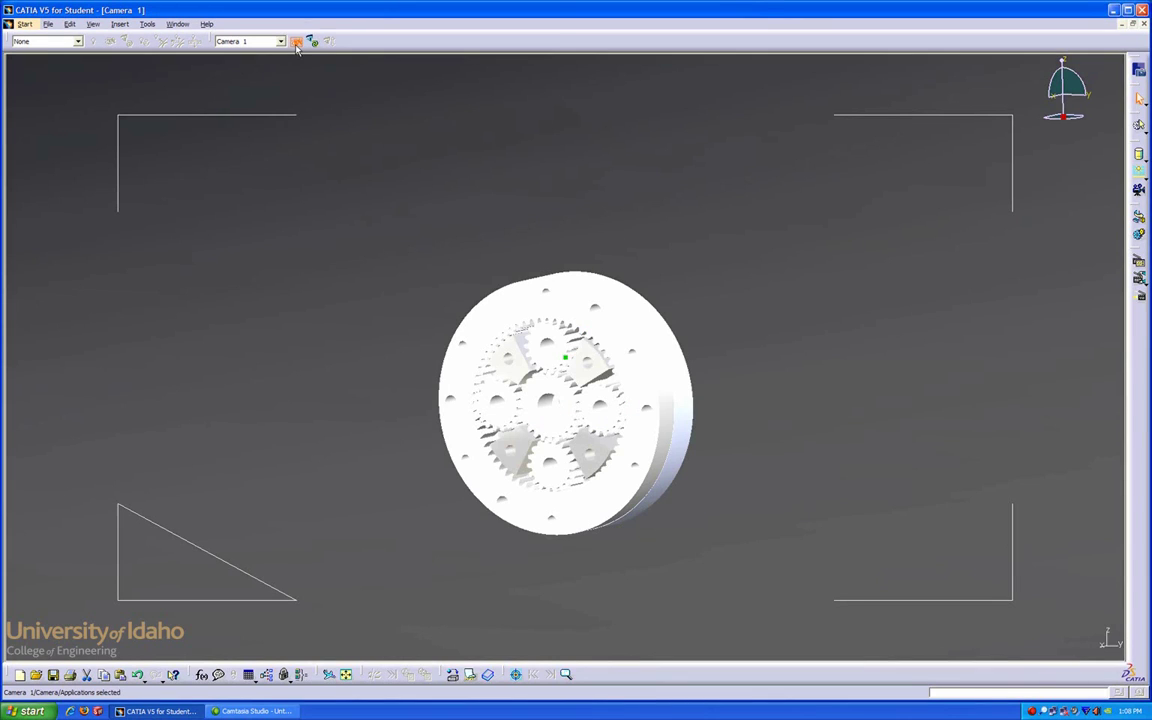
{"action": "left_click", "coordinate": [1143, 26]}
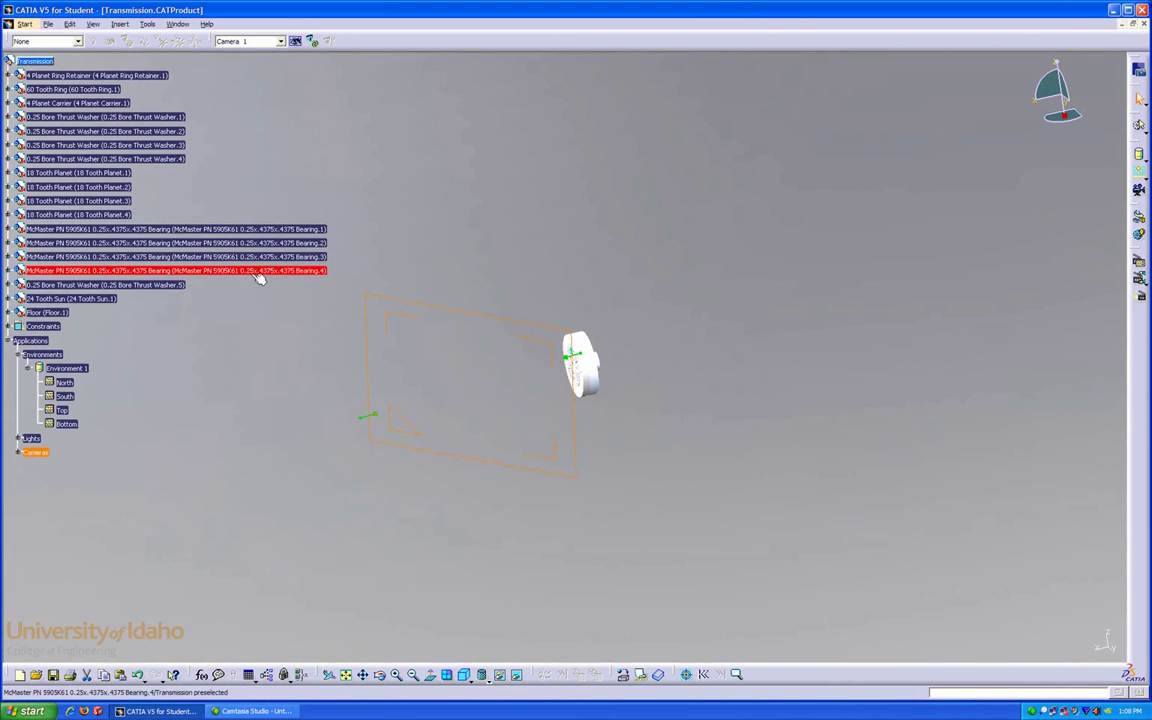
Paint the 4 Planet Ring Retainer, thrust washers 1-4, four bearings and 24 Tooth Sun yellow.
{"action": "left_click", "coordinate": [59, 78]}
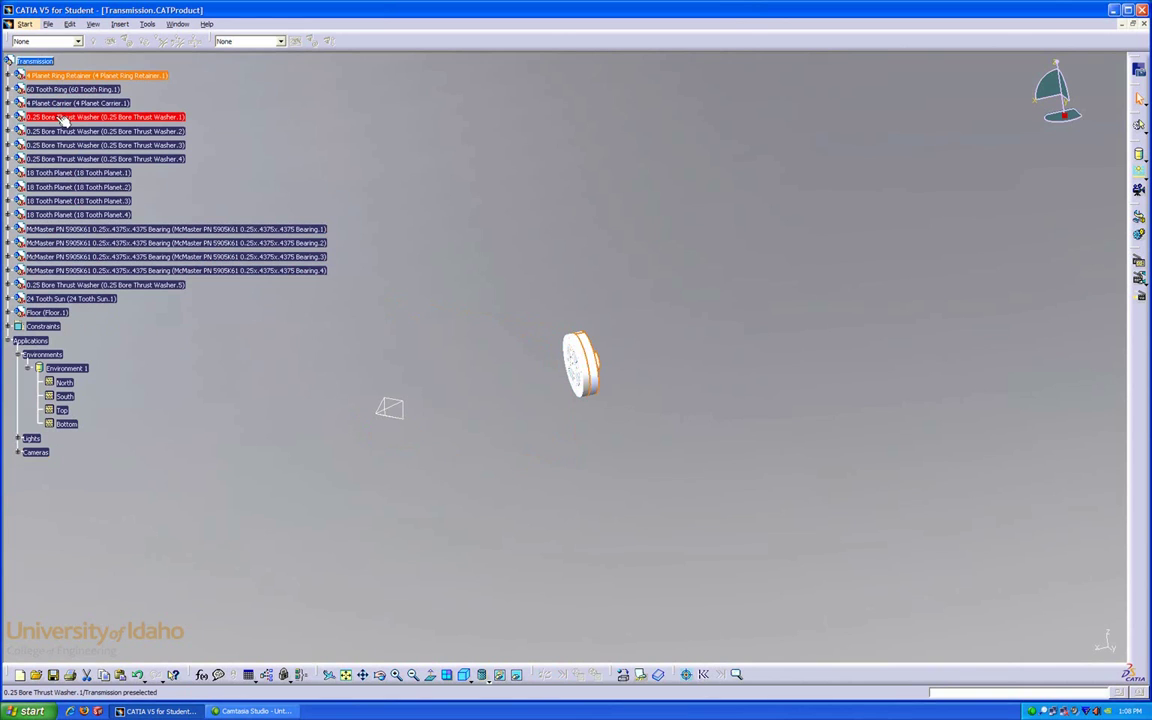
{"action": "left_click", "coordinate": [61, 117], "text": "ctrl"}
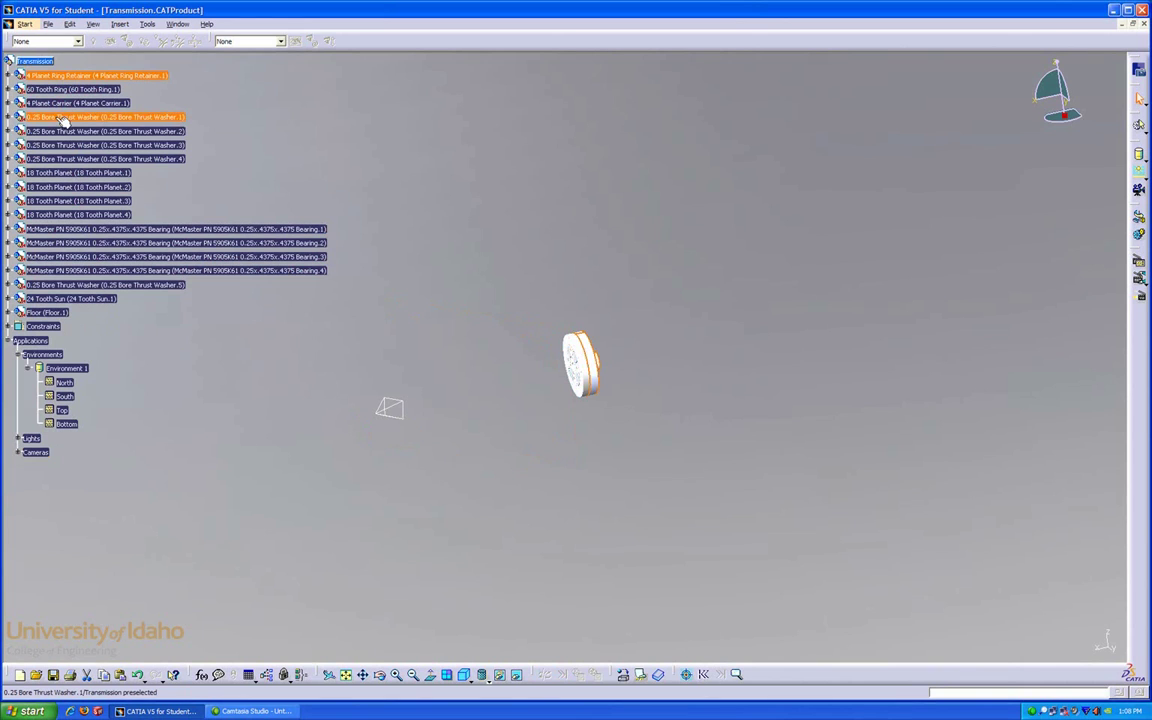
{"action": "left_click", "coordinate": [61, 131], "text": "ctrl"}
{"action": "left_click", "coordinate": [61, 145], "text": "ctrl"}
{"action": "left_click", "coordinate": [66, 159], "text": "ctrl"}
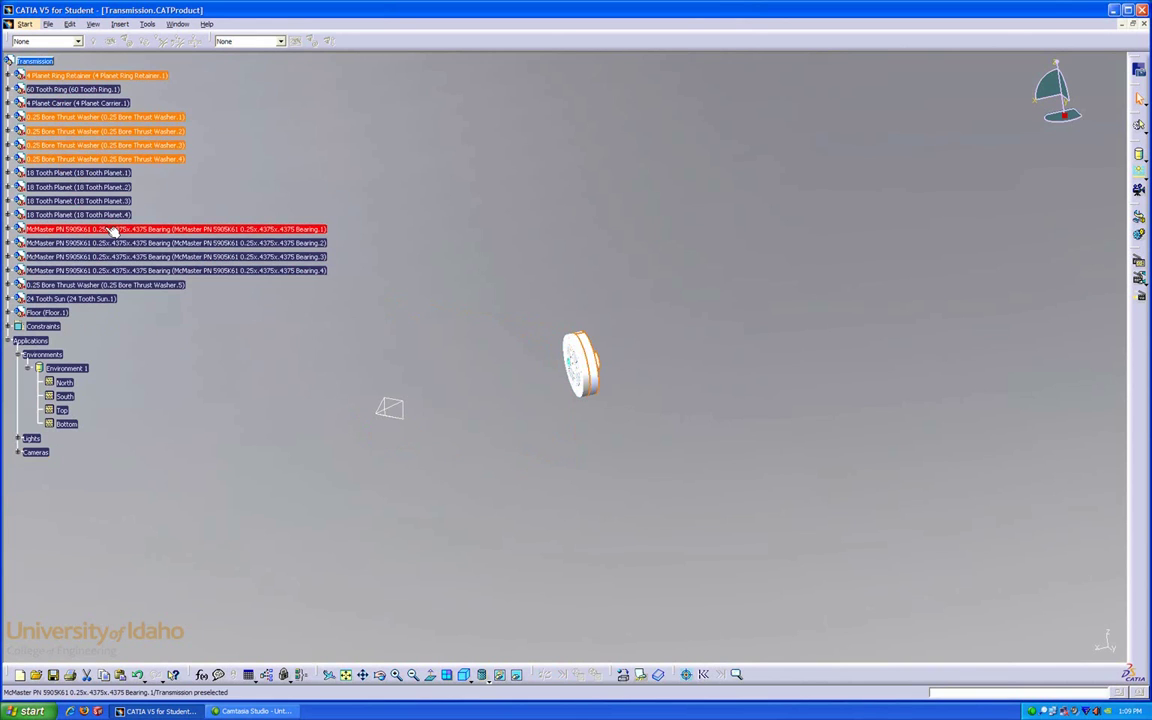
{"action": "left_click", "coordinate": [108, 229], "text": "ctrl"}
{"action": "left_click", "coordinate": [110, 243], "text": "ctrl"}
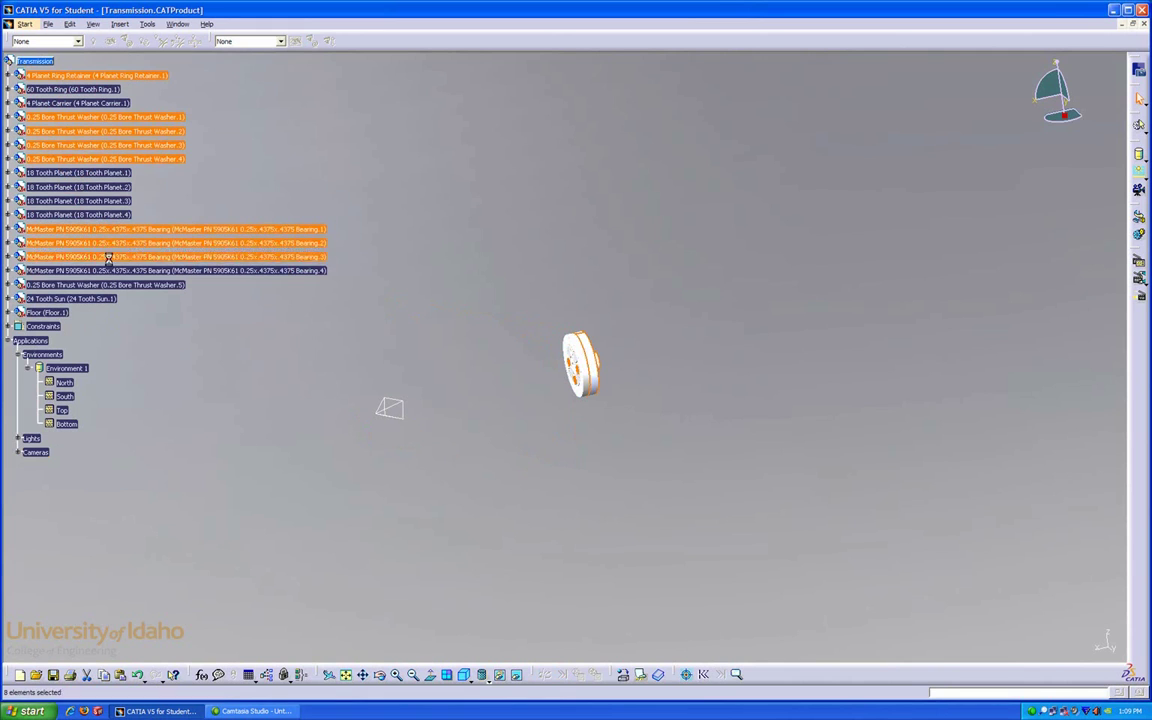
{"action": "left_click", "coordinate": [110, 257], "text": "ctrl"}
{"action": "left_click", "coordinate": [108, 271], "text": "ctrl"}
{"action": "left_click", "coordinate": [98, 300], "text": "ctrl"}
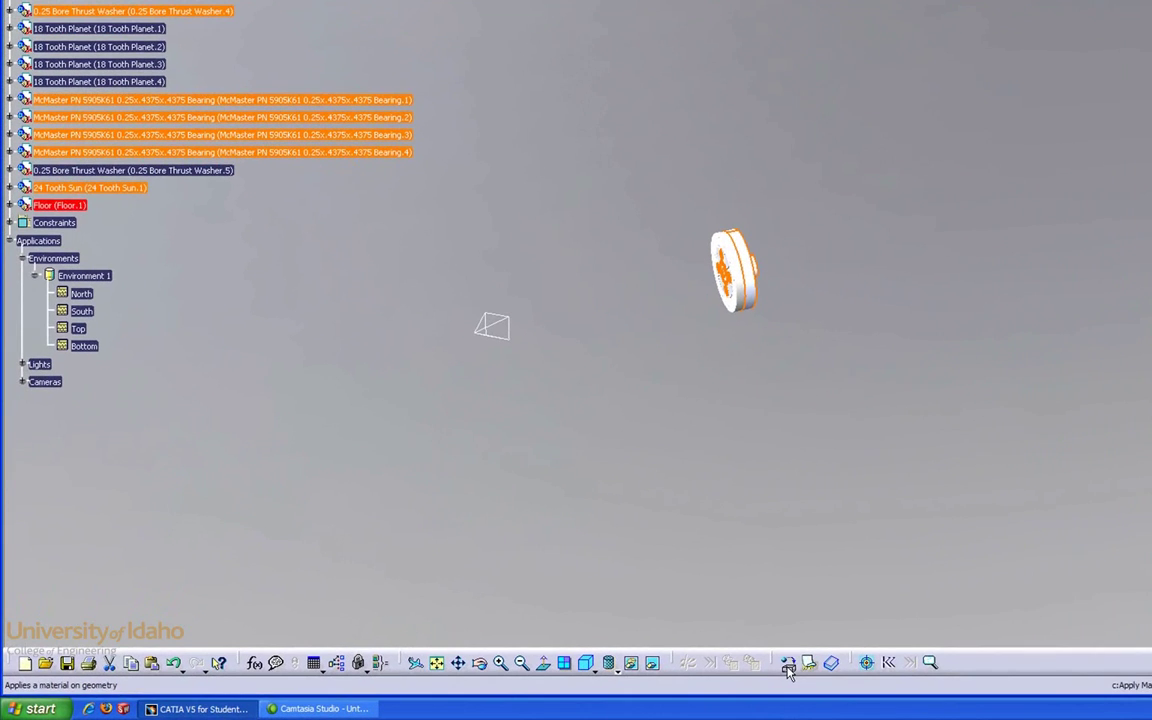
{"action": "left_click", "coordinate": [788, 665]}
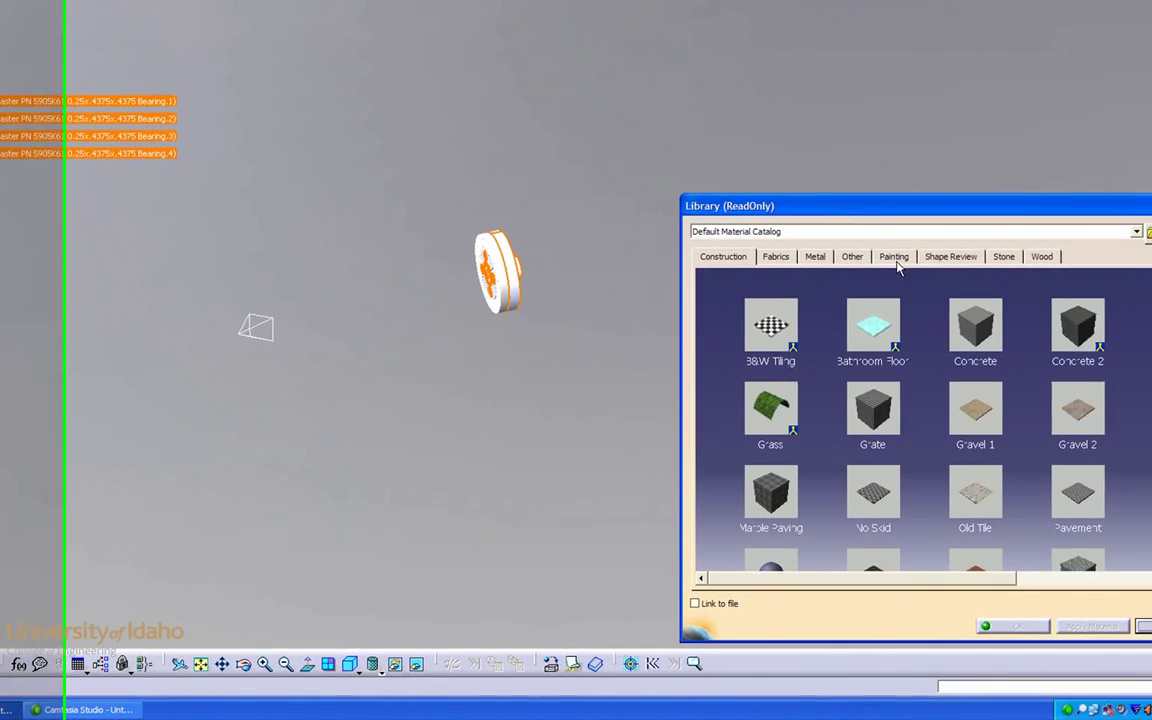
{"action": "left_click", "coordinate": [1105, 256]}
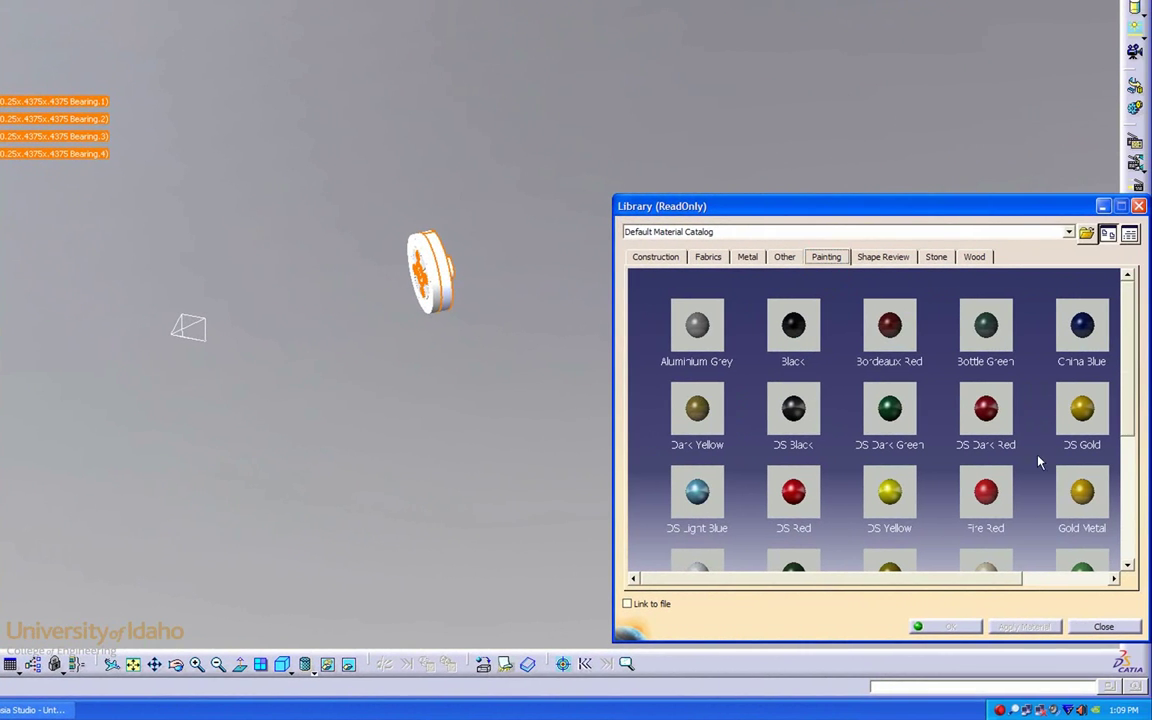
{"action": "left_click", "coordinate": [1083, 493]}
{"action": "left_click", "coordinate": [949, 626]}
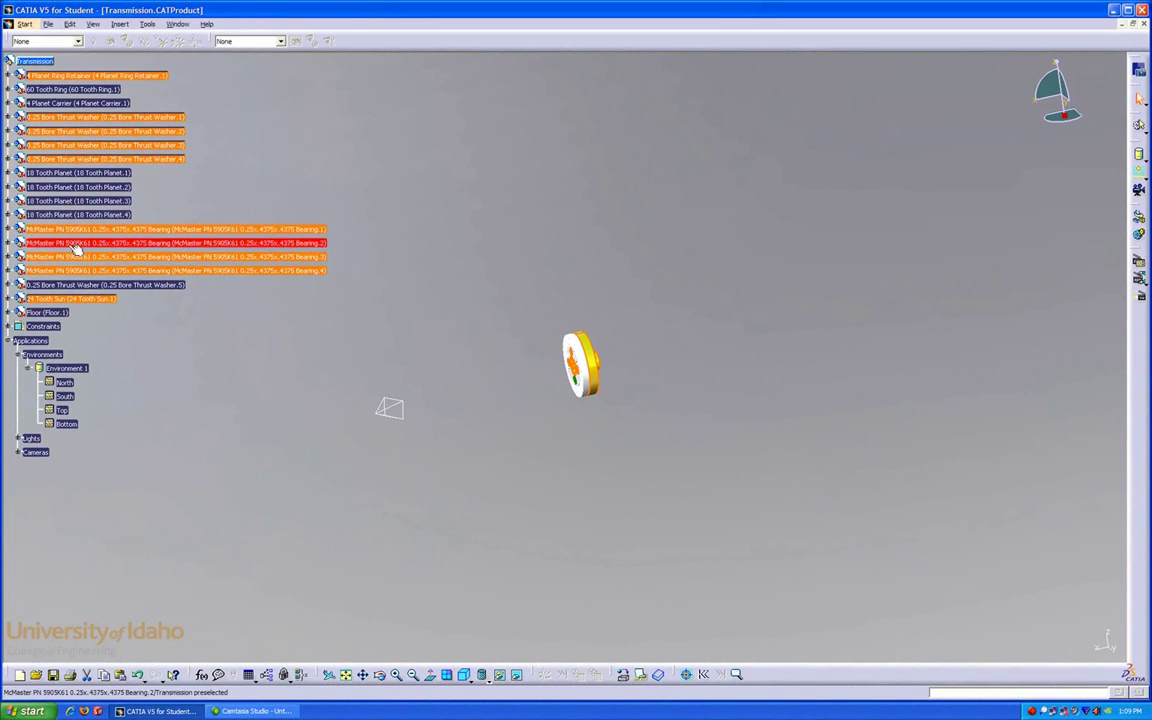
Give Thrust Washer.5 and the four 18 Tooth Planets Aluminium from the Metal catalog.
{"action": "left_click", "coordinate": [75, 287]}
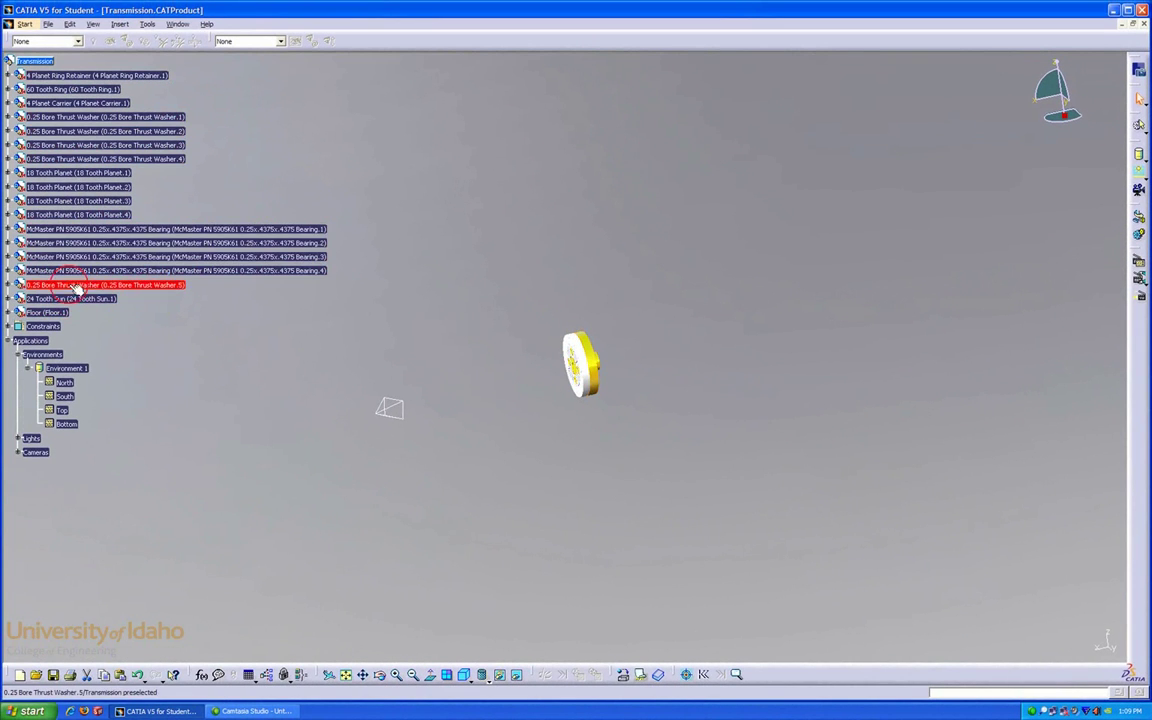
{"action": "left_click", "coordinate": [67, 215], "text": "ctrl"}
{"action": "left_click", "coordinate": [67, 200], "text": "ctrl"}
{"action": "left_click", "coordinate": [70, 187], "text": "ctrl"}
{"action": "left_click", "coordinate": [76, 173], "text": "ctrl"}
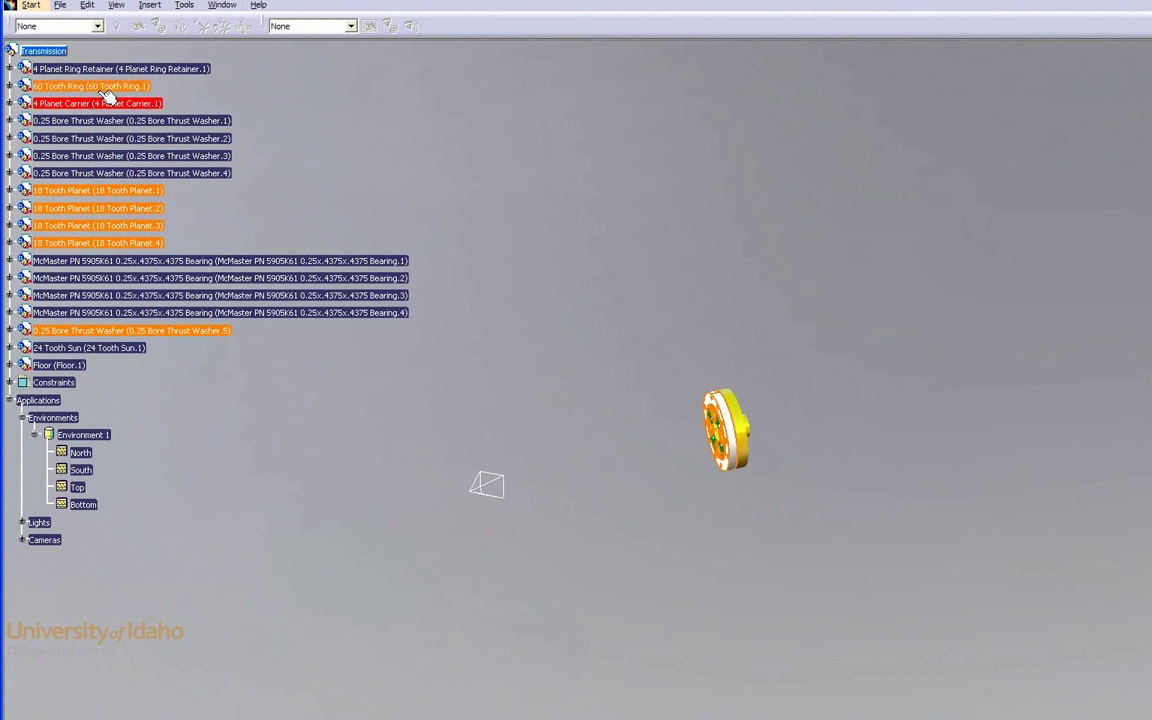
{"action": "left_click", "coordinate": [638, 687]}
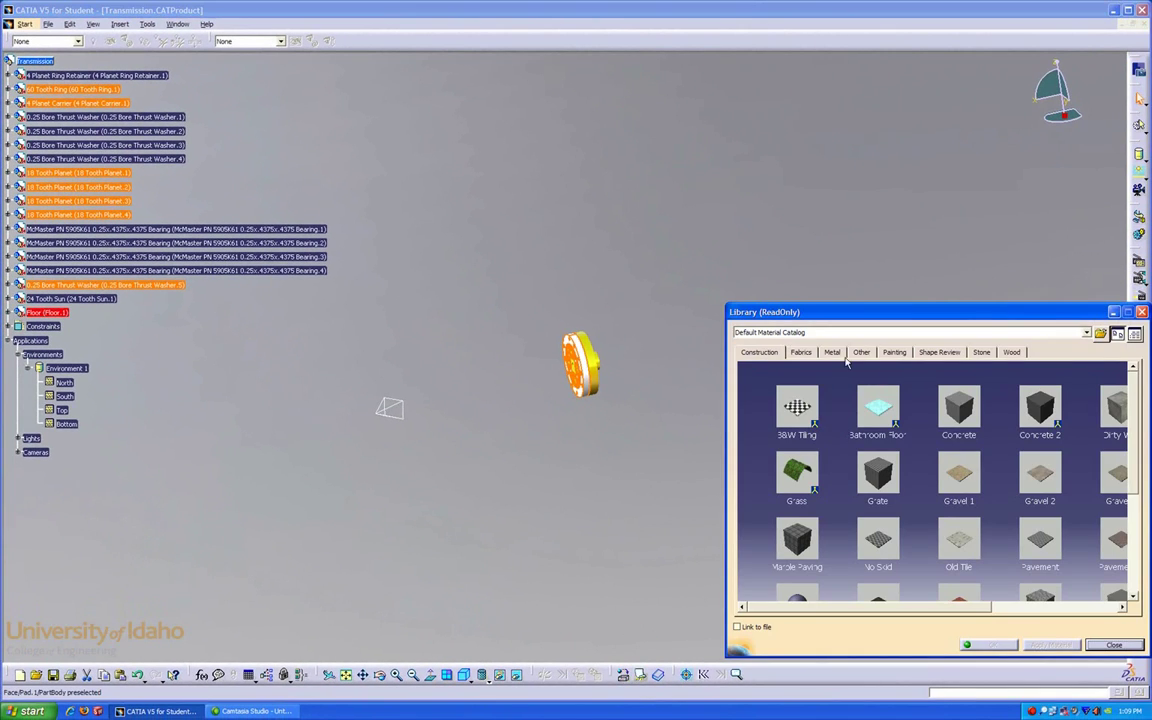
{"action": "left_click", "coordinate": [831, 352]}
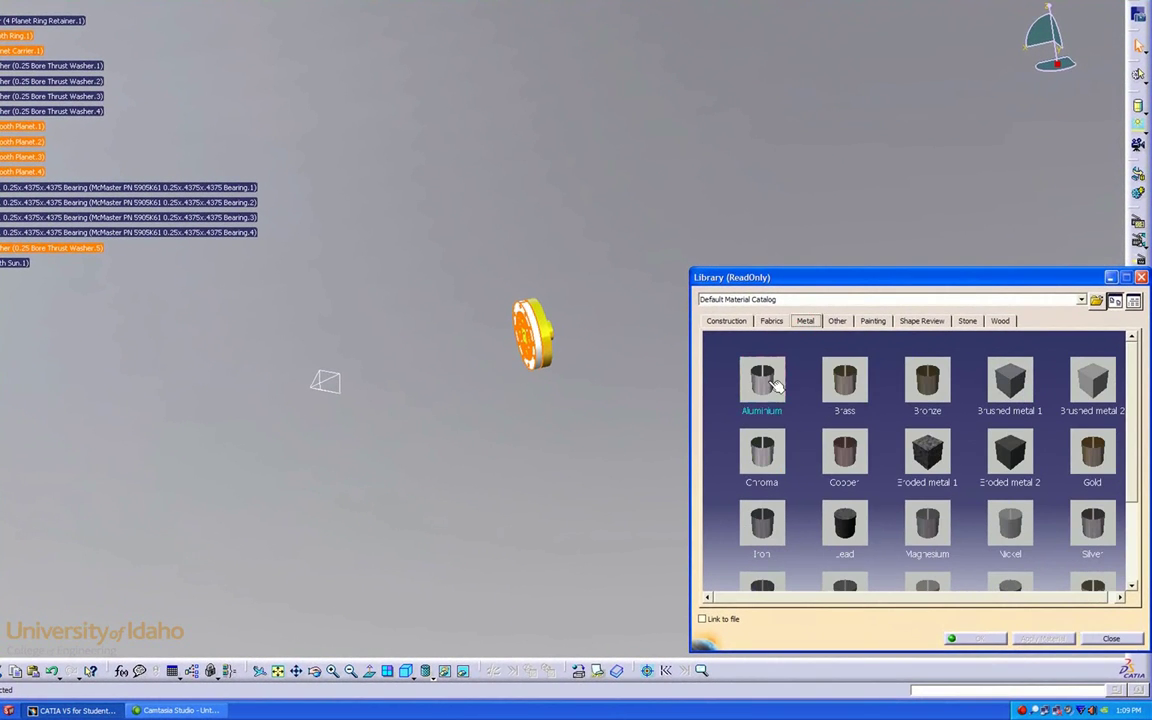
{"action": "left_click", "coordinate": [774, 383]}
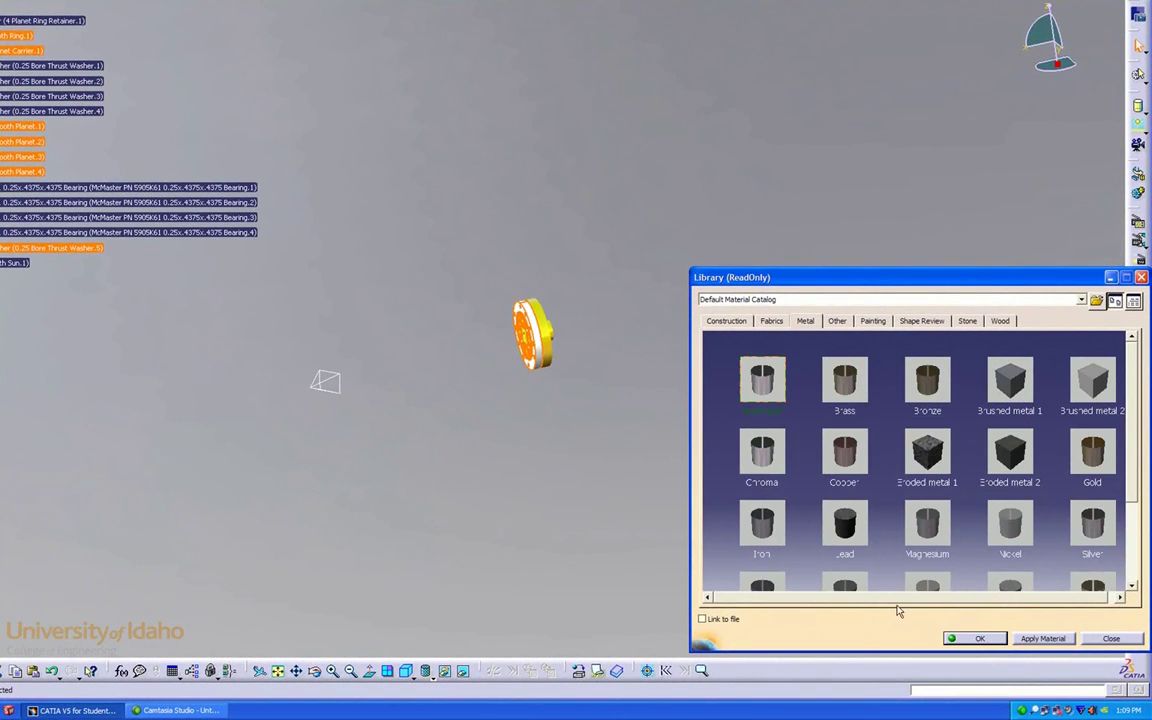
{"action": "left_click", "coordinate": [958, 640]}
{"action": "middle_click_drag", "start_coordinate": [512, 481], "coordinate": [642, 343]}
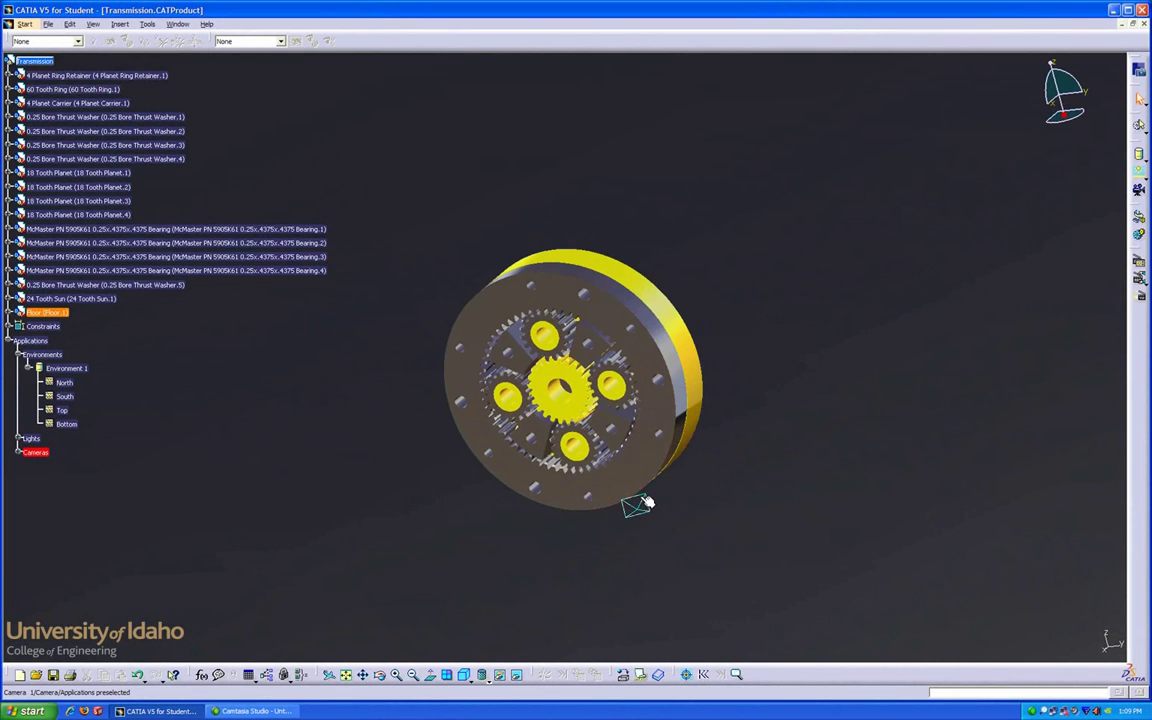
Create Shooting 1 using Camera 1's viewpoint with a 1000 x 750 image size.
{"action": "left_click", "coordinate": [643, 502]}
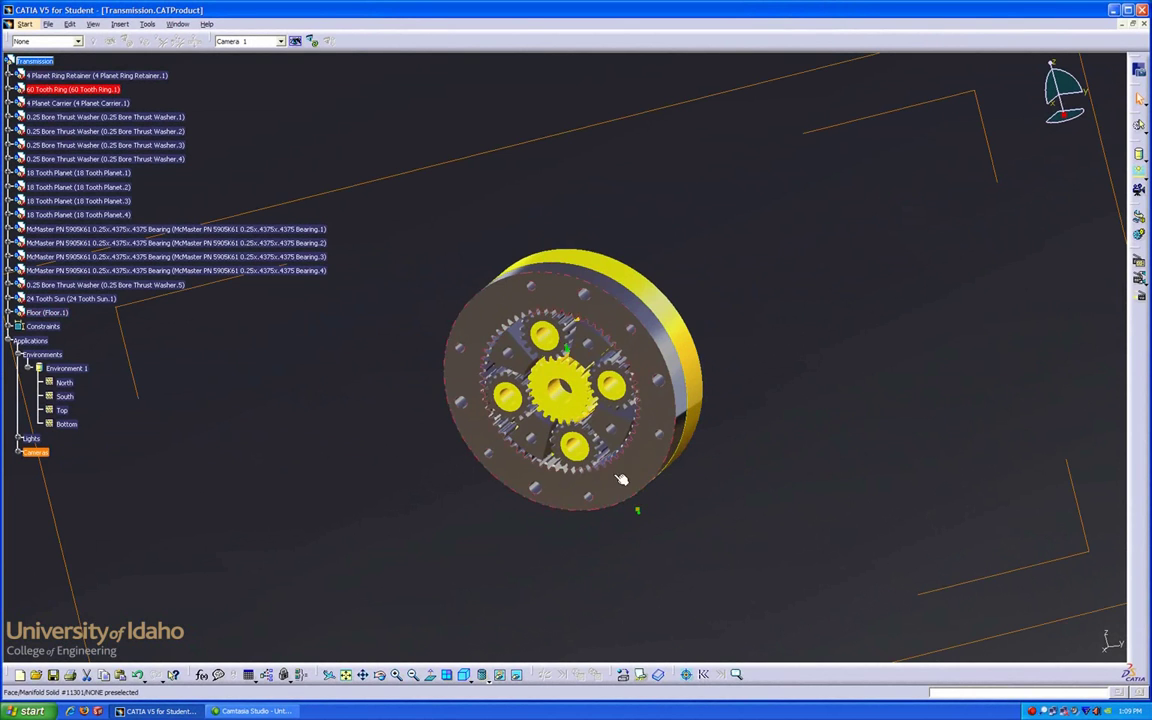
{"action": "left_click", "coordinate": [297, 42]}
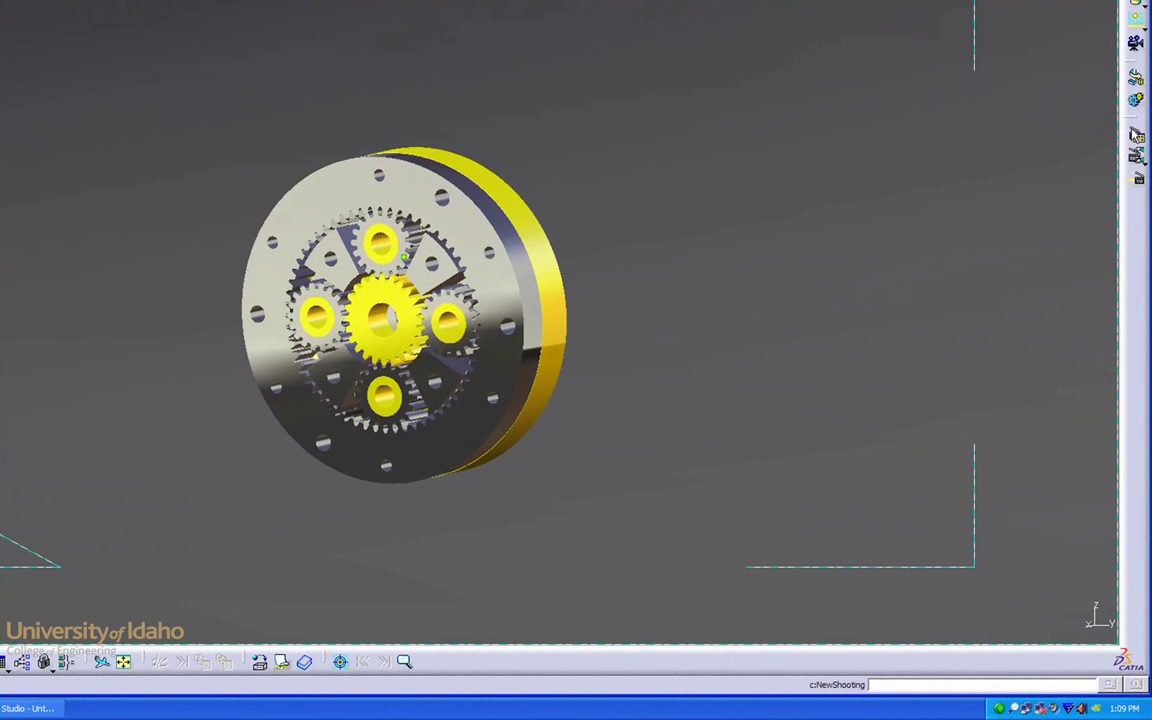
{"action": "left_click", "coordinate": [1137, 134]}
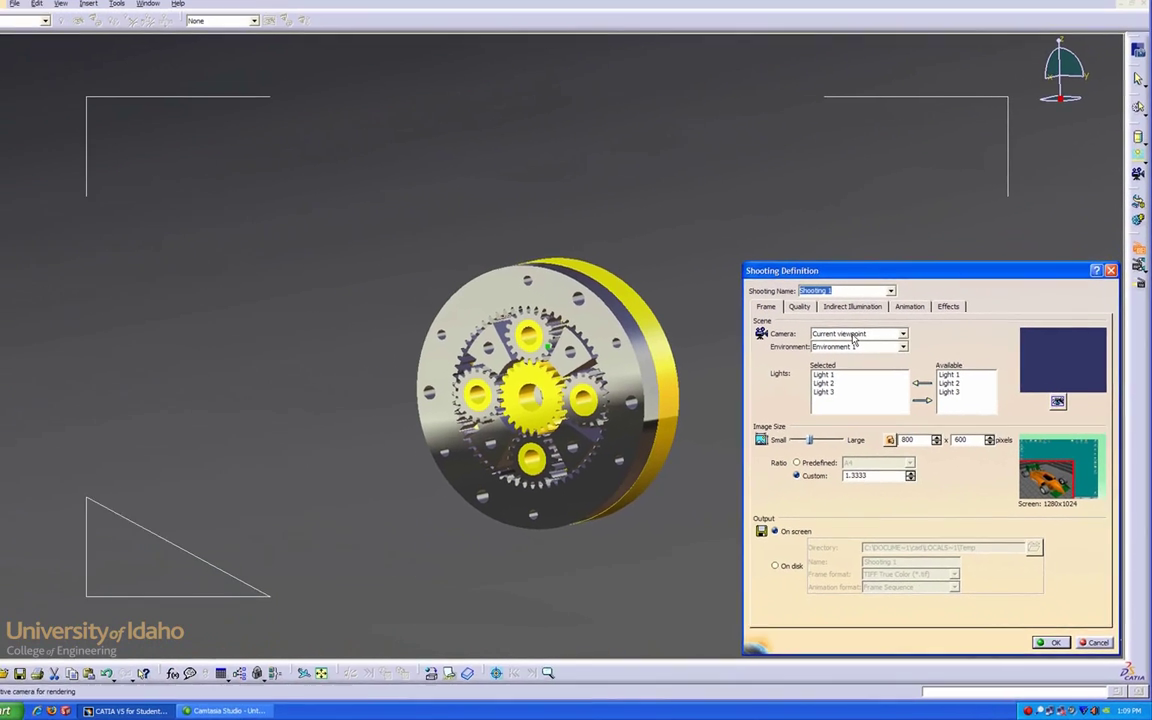
{"action": "left_click", "coordinate": [780, 243]}
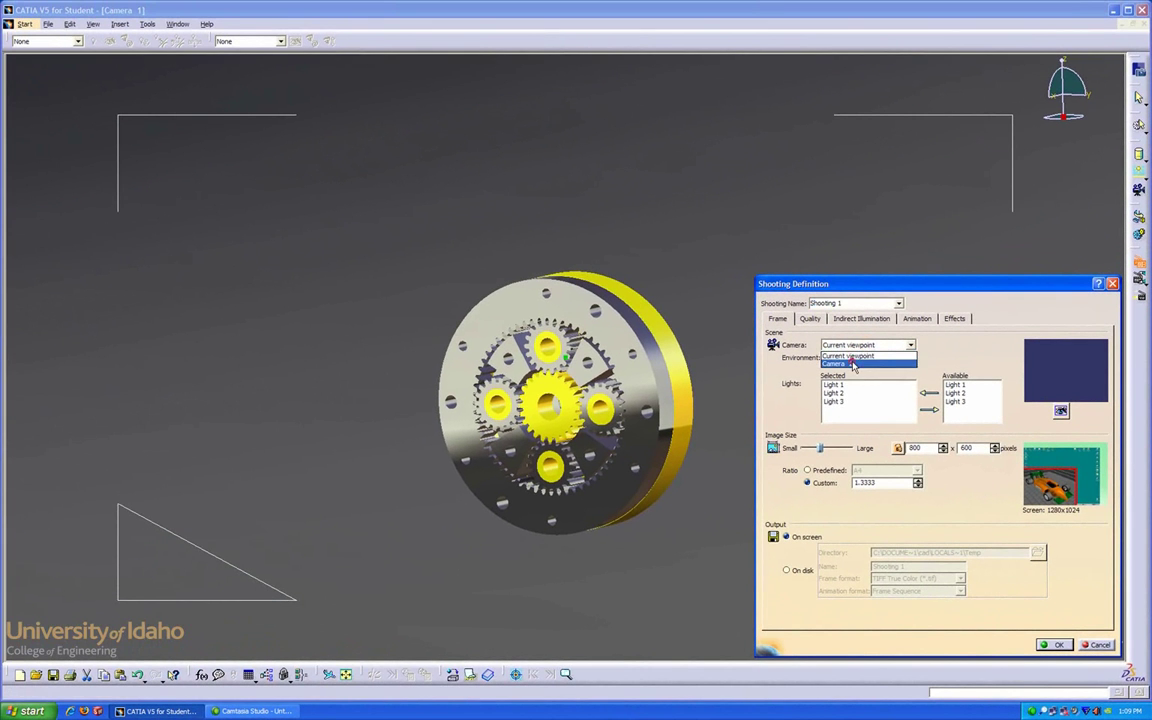
{"action": "left_click", "coordinate": [853, 363]}
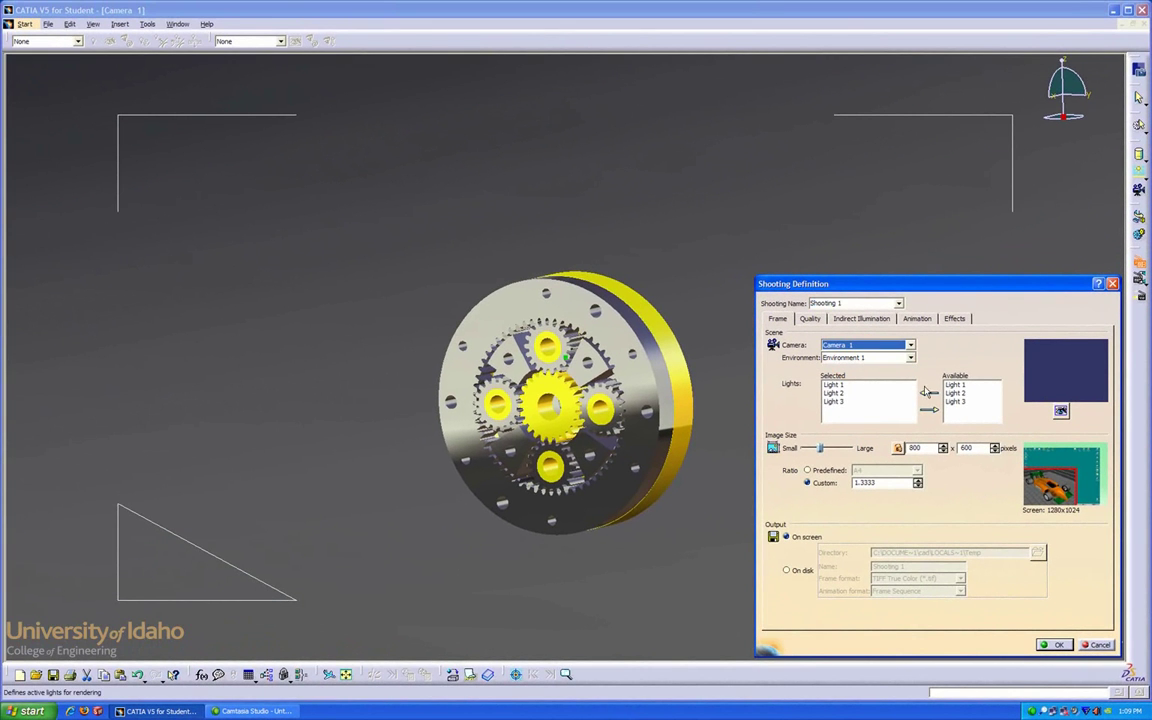
{"action": "left_click", "coordinate": [833, 448]}
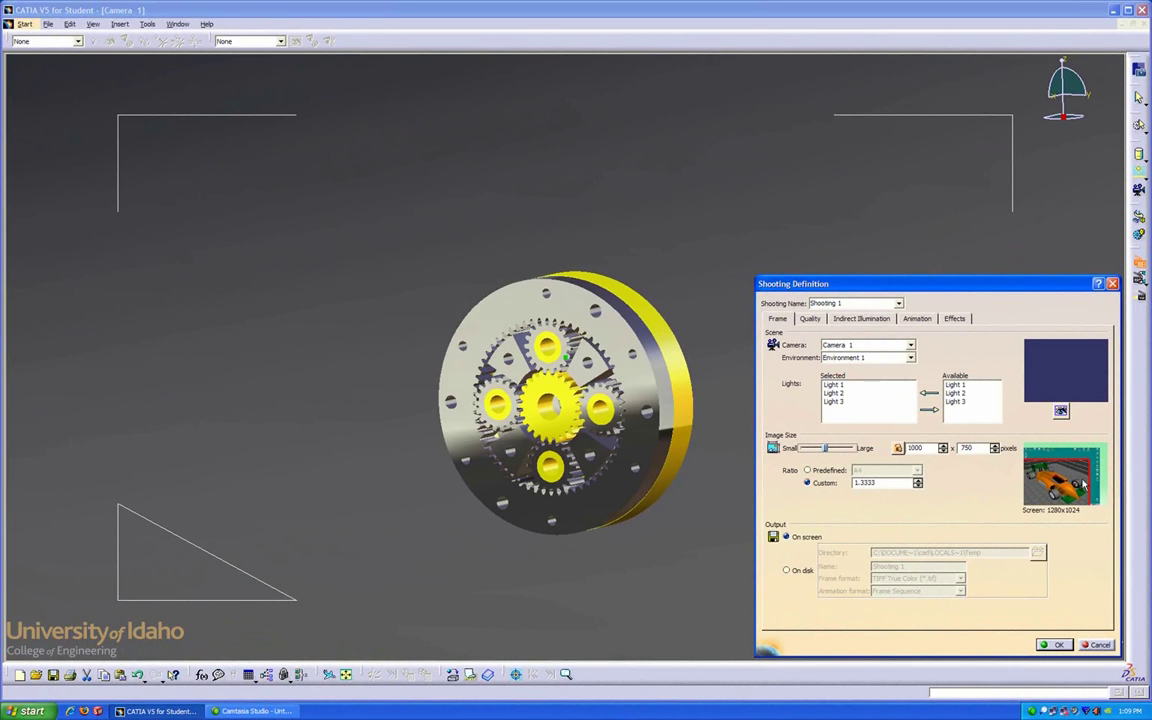
{"action": "left_click", "coordinate": [1050, 645]}
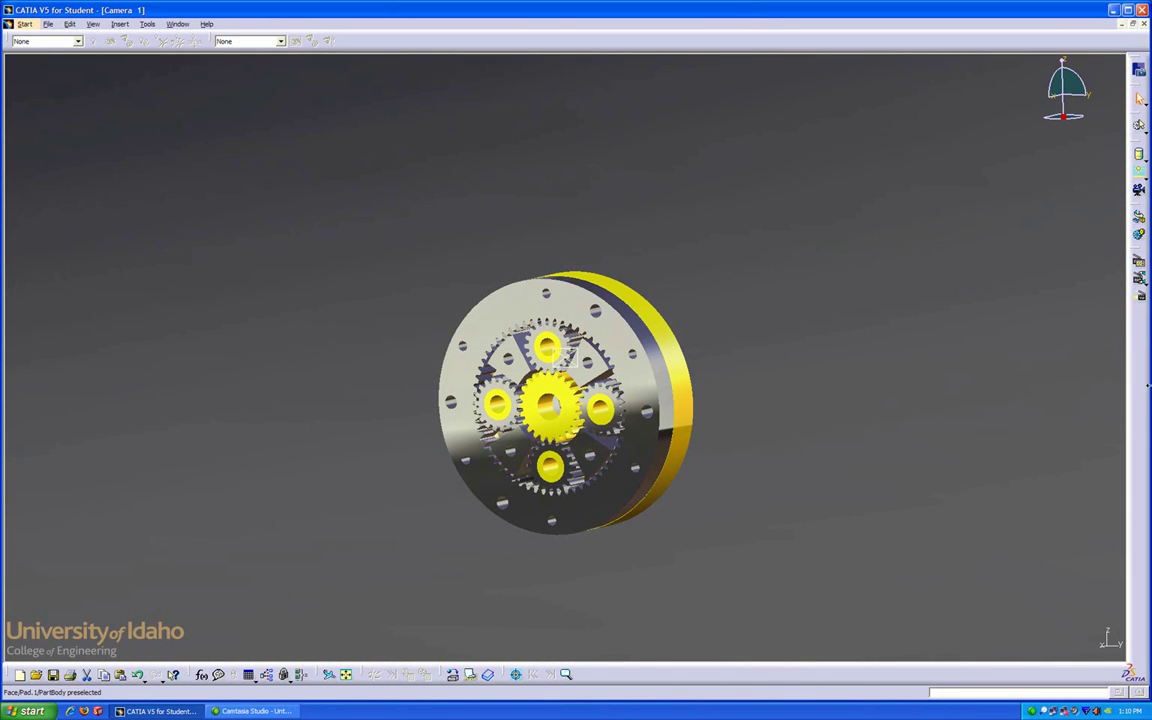
Render Shooting 1, producing CataRender.tif of the transmission over the reflective floor.
{"action": "left_click", "coordinate": [1138, 284]}
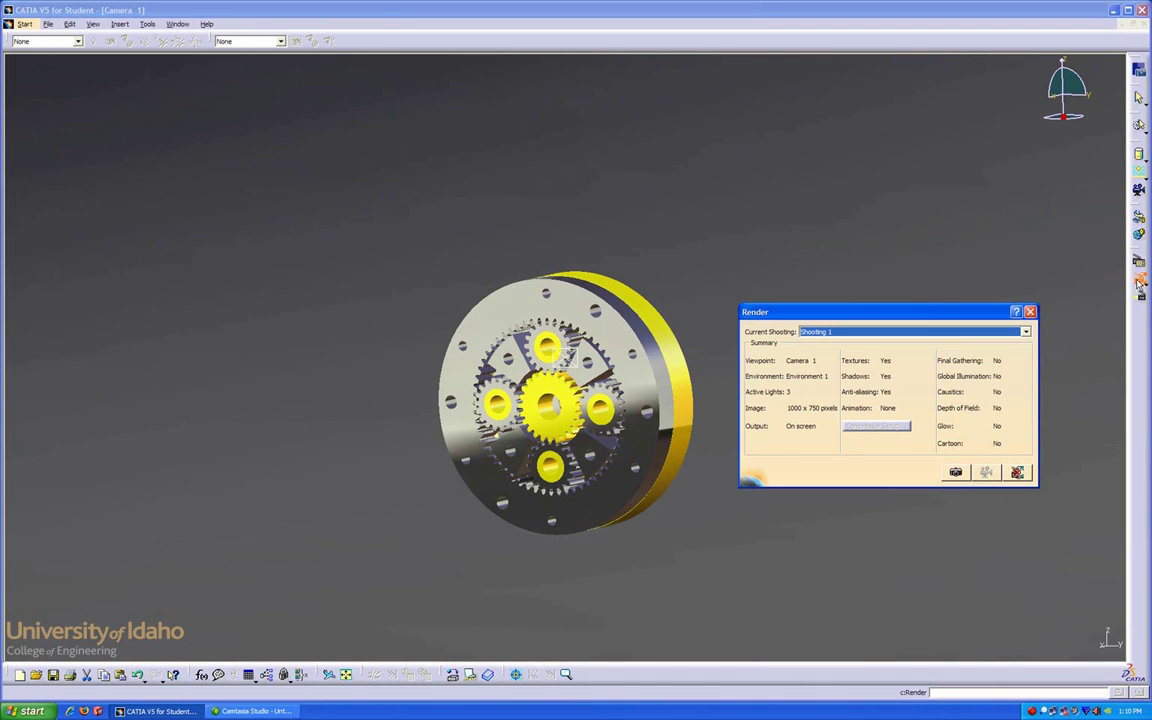
{"action": "left_click", "coordinate": [955, 473]}
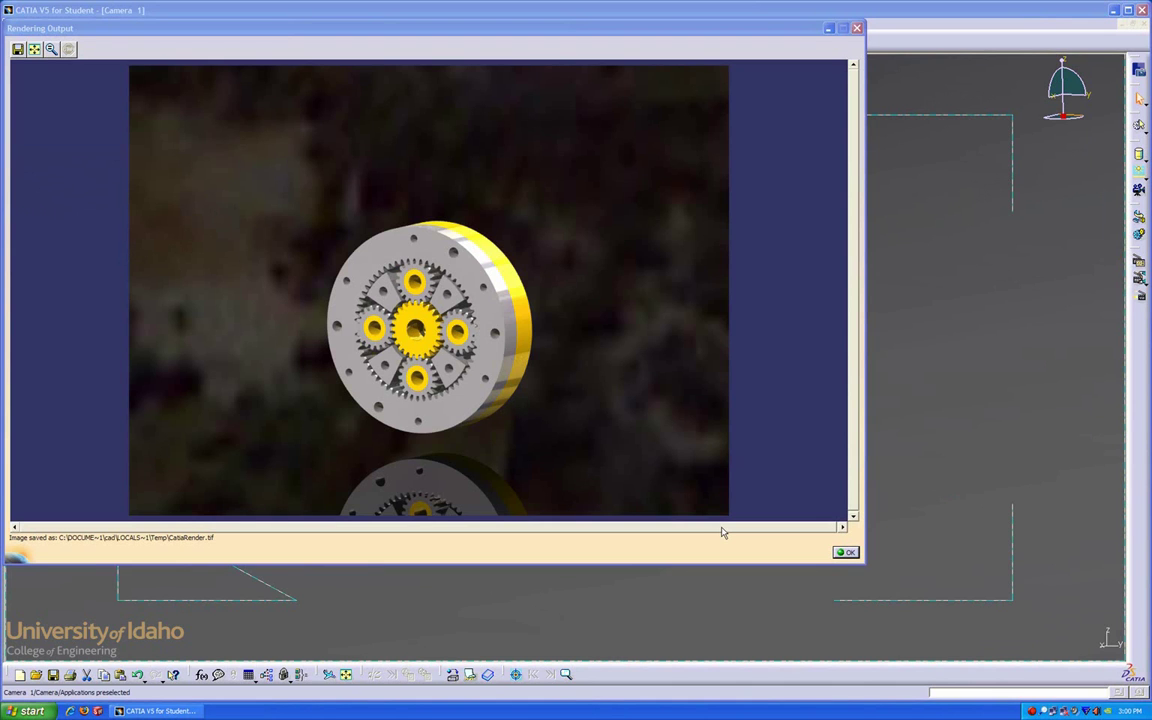